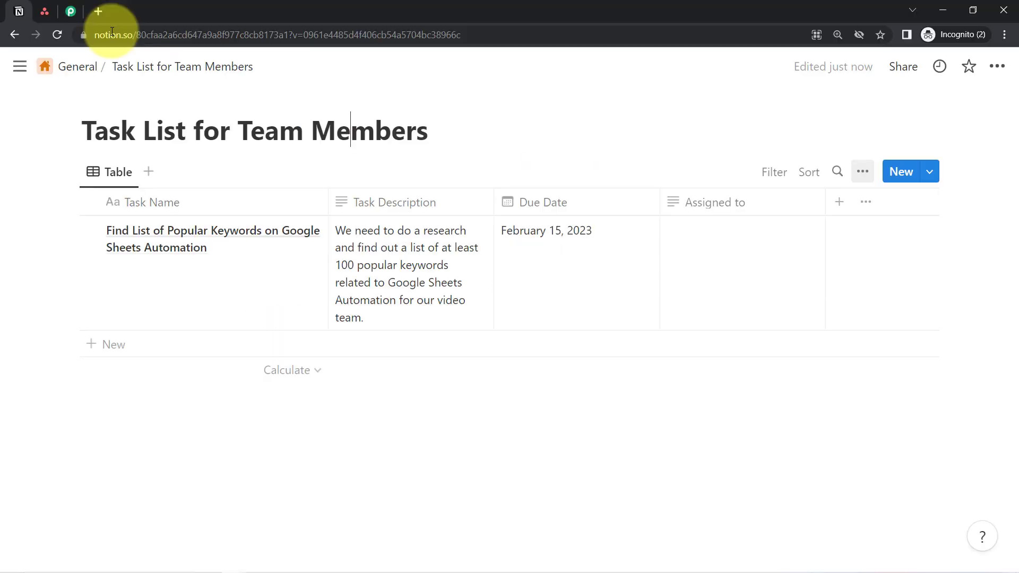
Review the Task List for Team Members database in Notion and the Pabbly Marketing Team project's task list in Asana.
double_click(110, 33)
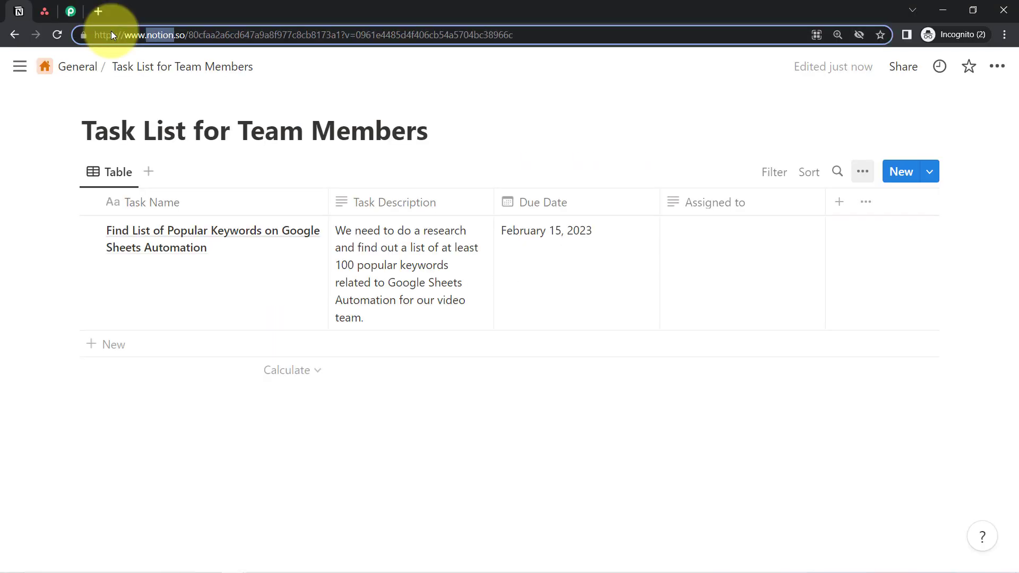
left_click_drag(96, 131, 350, 132)
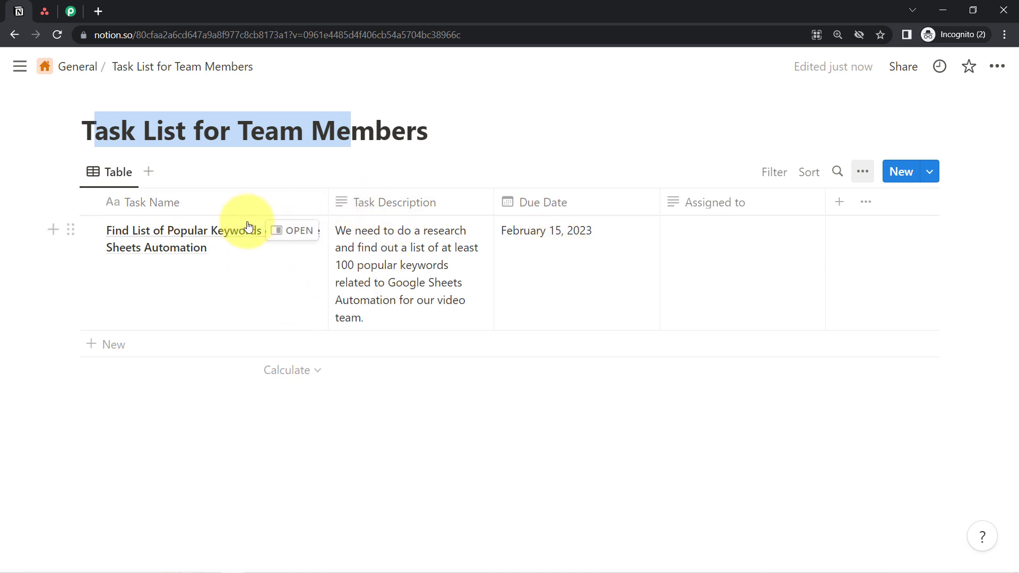
left_click(44, 11)
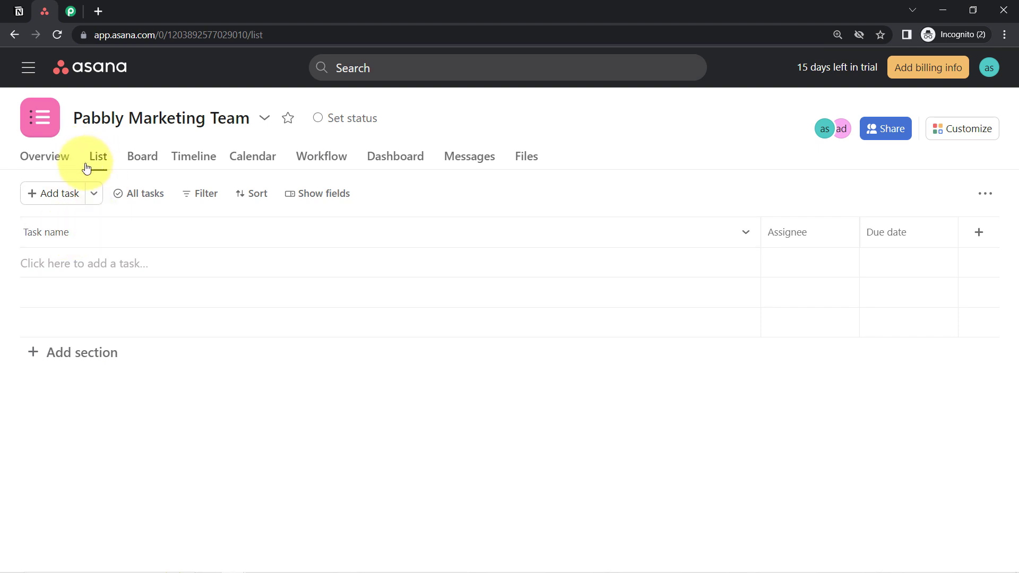
left_click(17, 17)
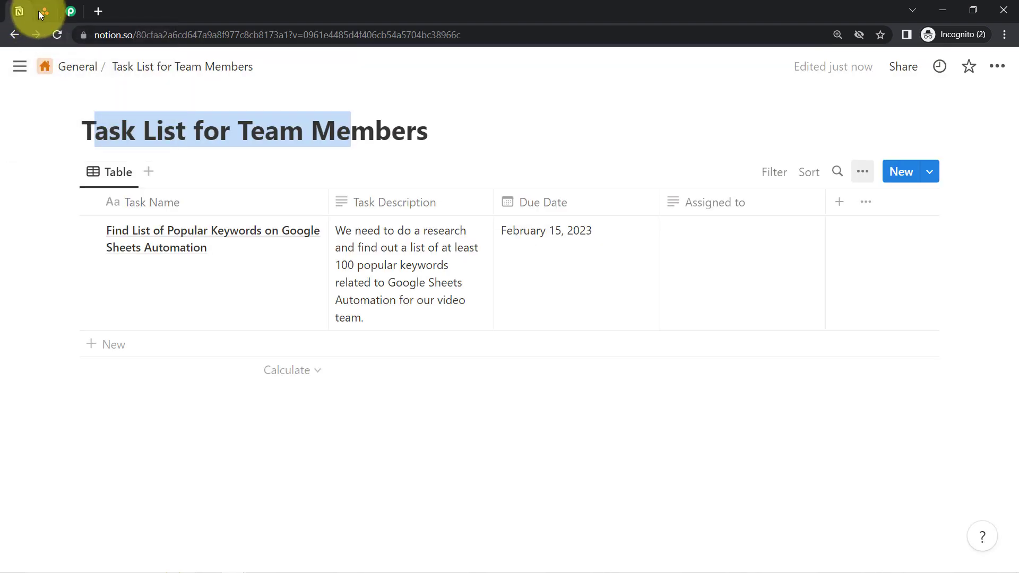
left_click(39, 11)
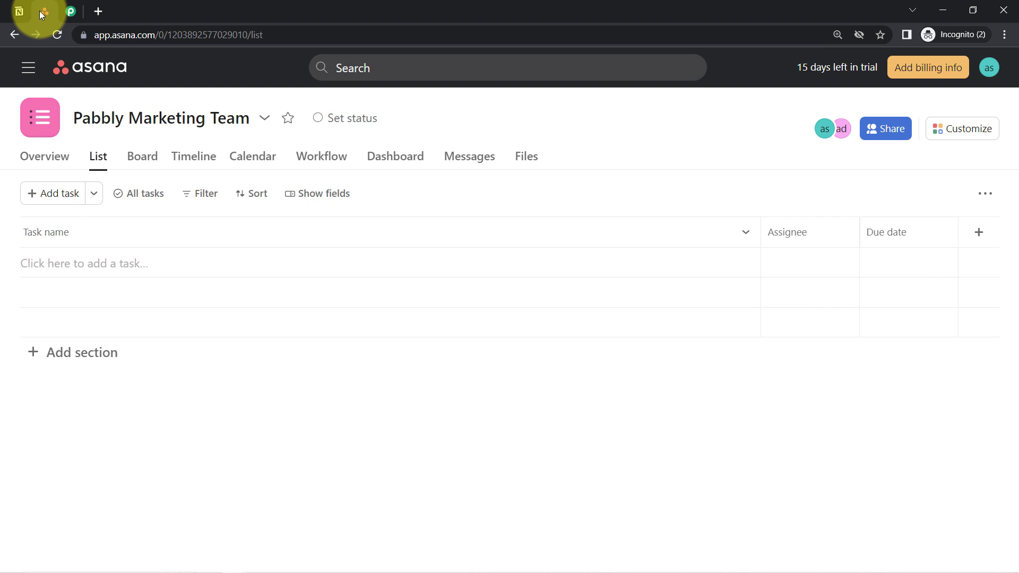
Switch to the Pabbly Connect website, sign in, and access the Pabbly Connect dashboard.
left_click(71, 11)
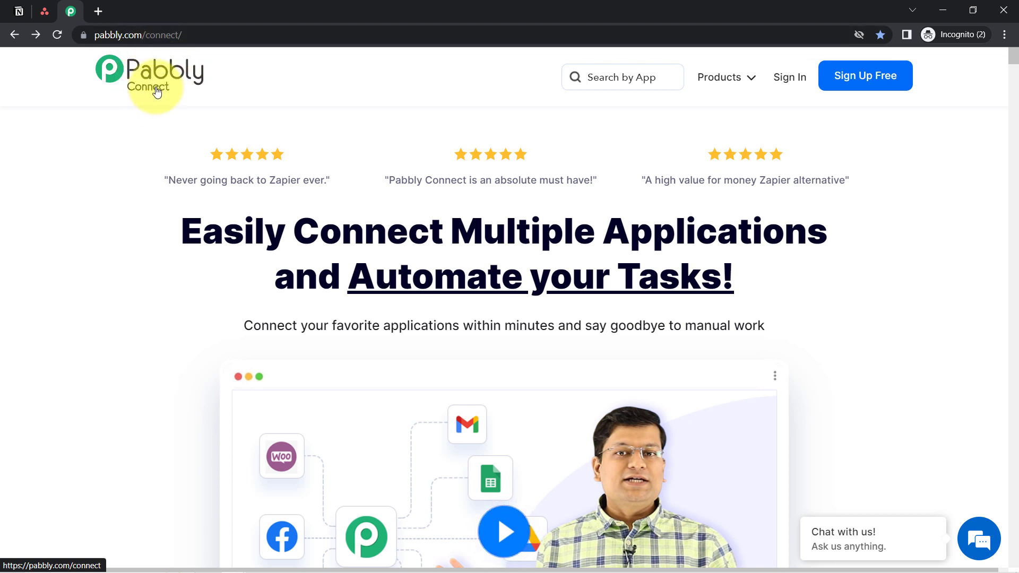
left_click_drag(266, 231, 670, 267)
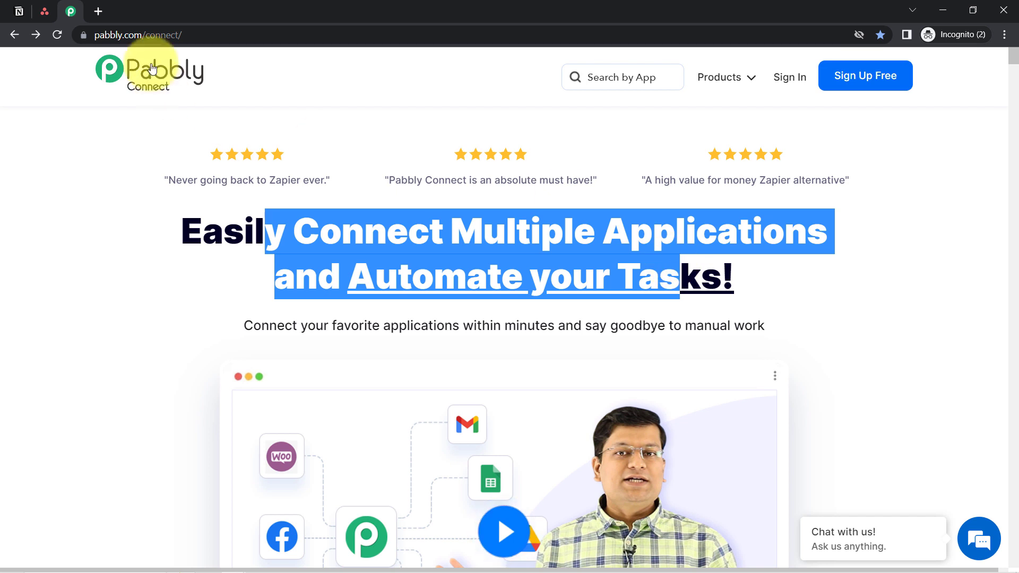
left_click(121, 33)
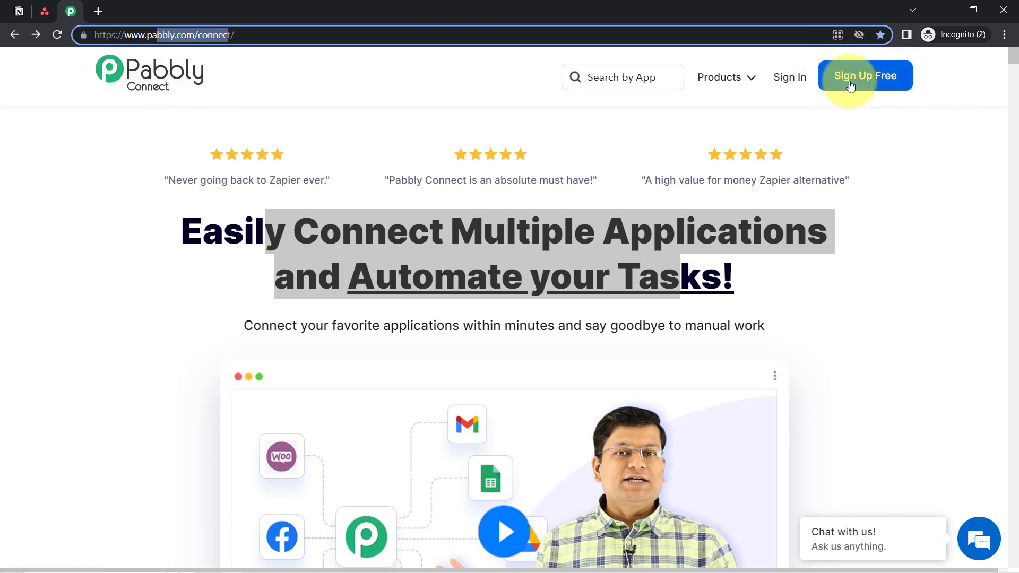
left_click(776, 81)
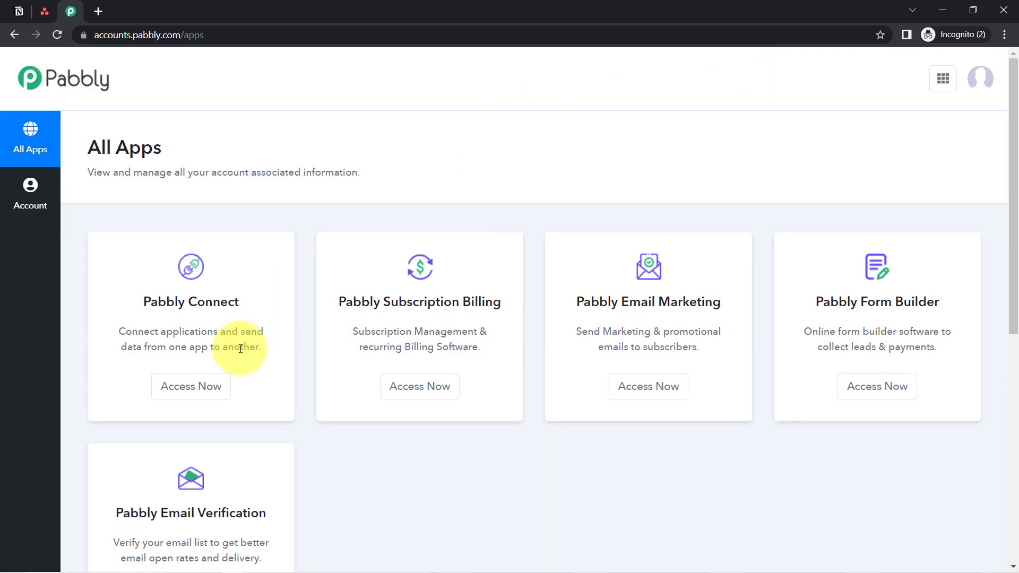
left_click(191, 385)
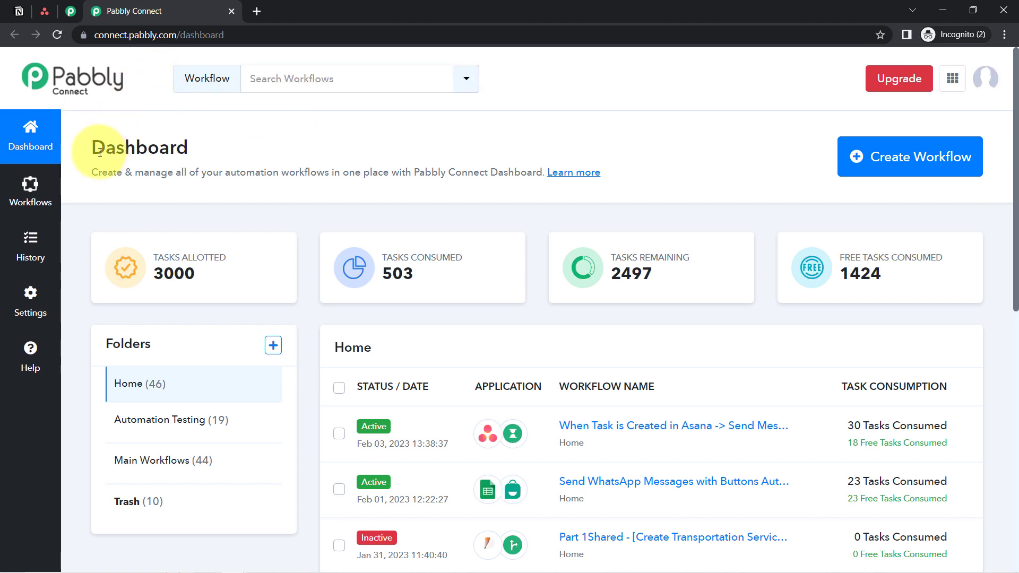
left_click_drag(99, 152, 197, 171)
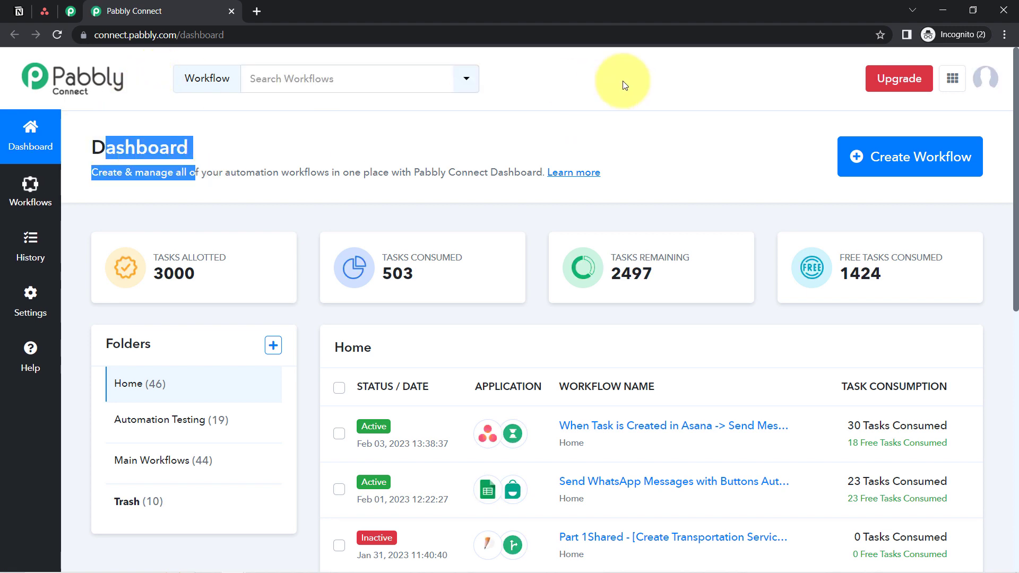
left_click(1006, 35)
left_click(1007, 35)
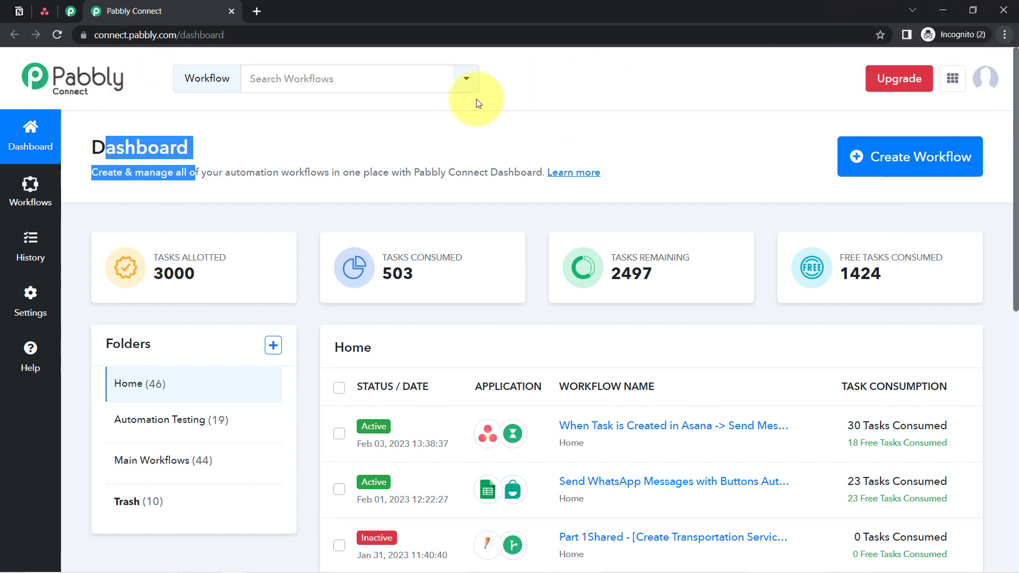
left_click(269, 152)
left_click_drag(125, 150, 266, 155)
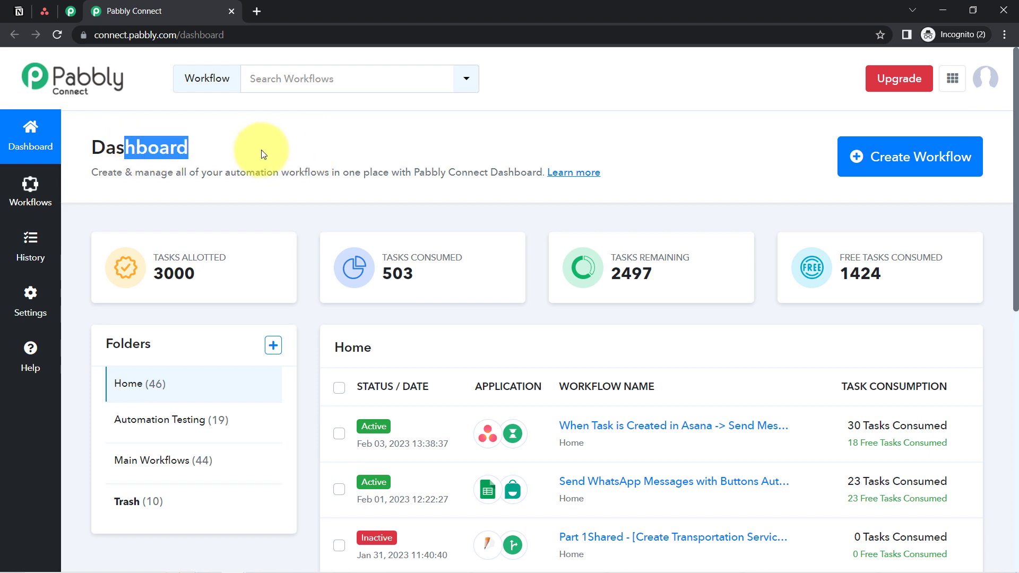
Create a new workflow named "When Task is Added in Notion -> Create same Task in Asana".
left_click(884, 163)
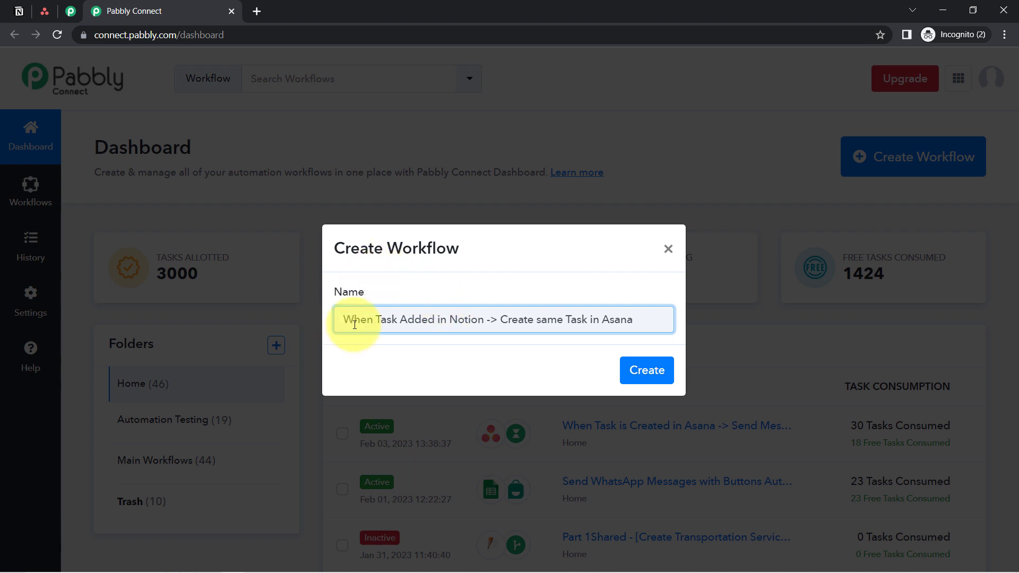
left_click_drag(382, 323, 433, 325)
left_click(437, 325)
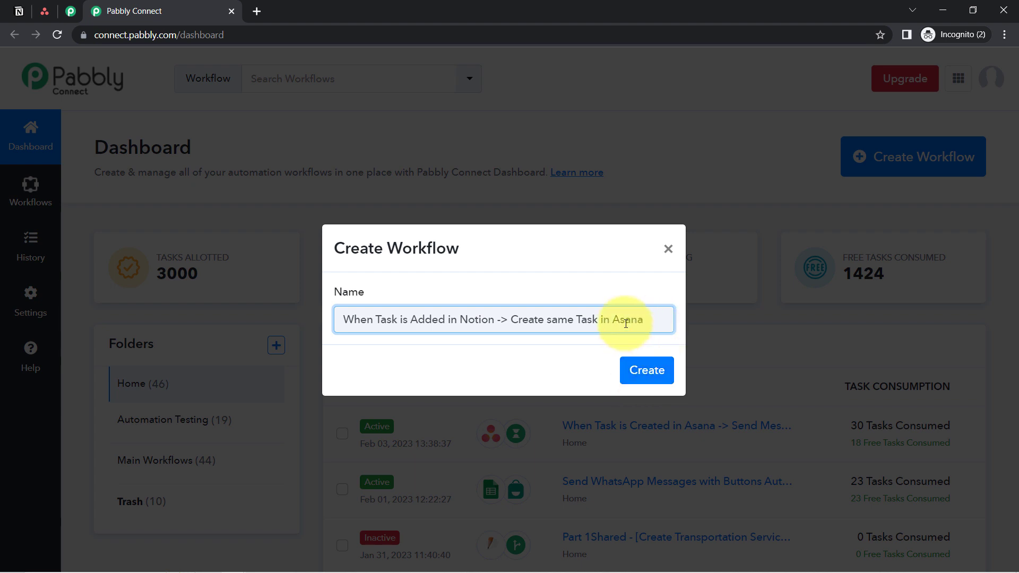
left_click(644, 371)
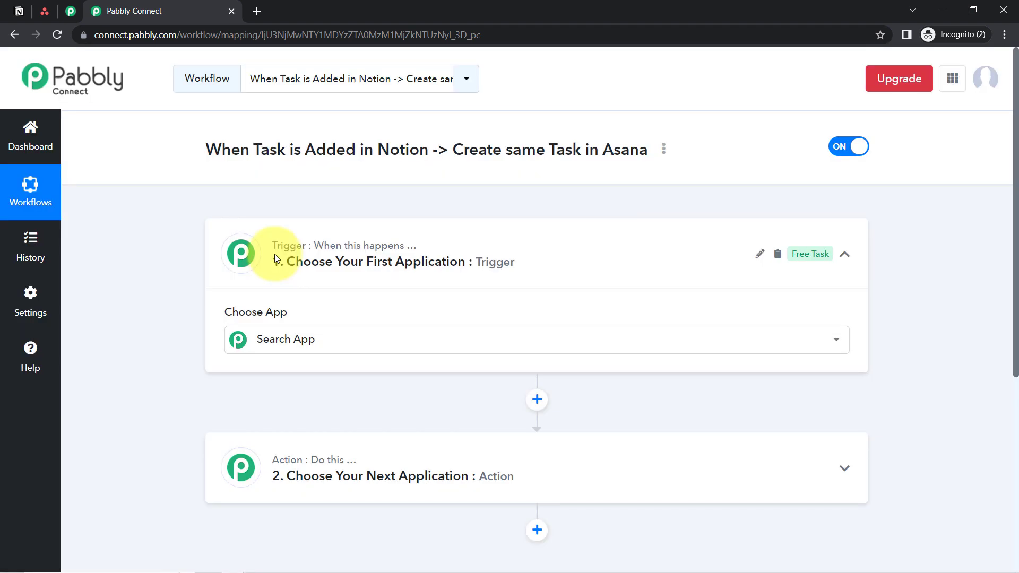
Choose Notion as the workflow's trigger application.
left_click(275, 254)
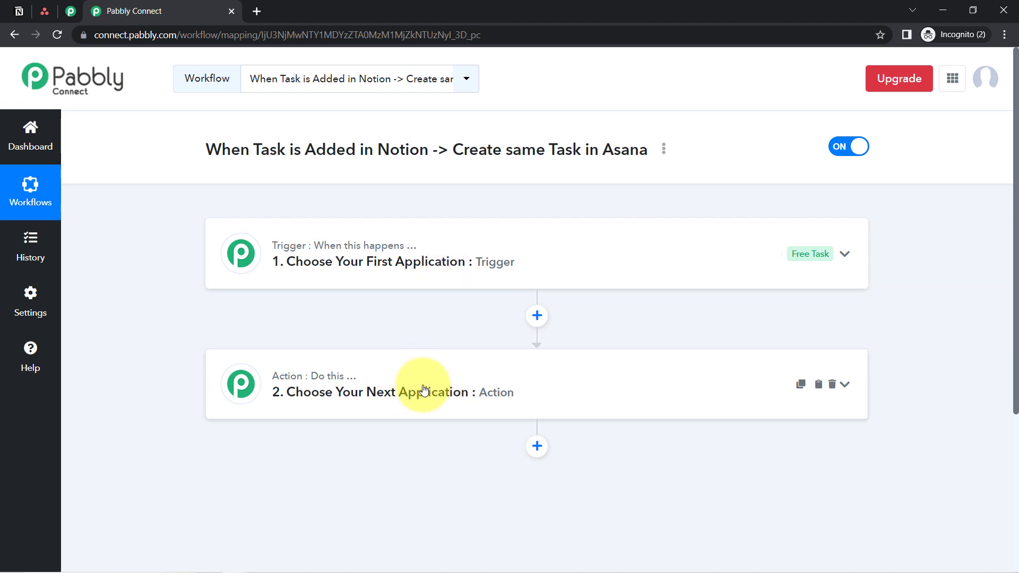
left_click_drag(264, 139, 625, 154)
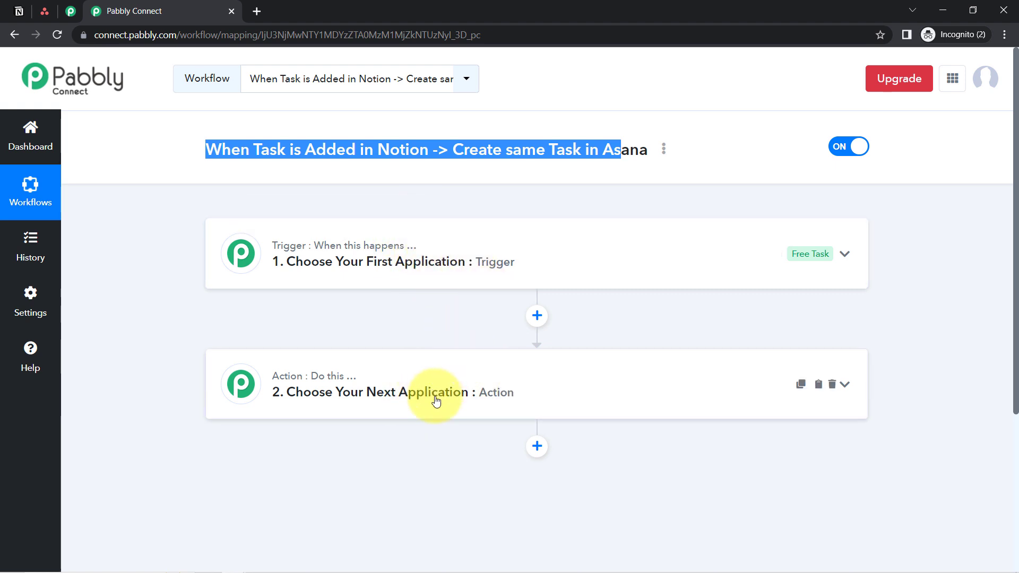
left_click(423, 258)
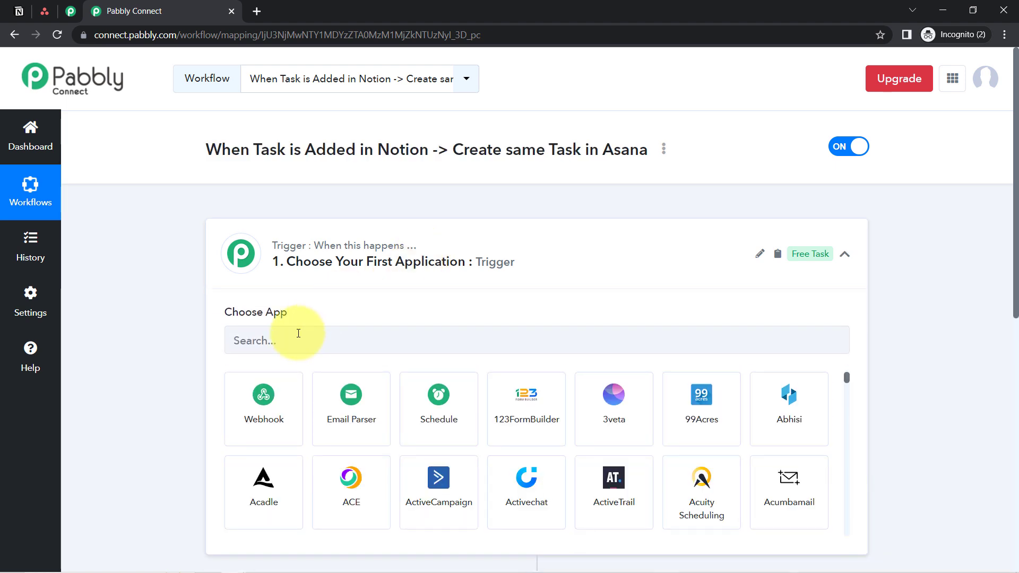
type("noti")
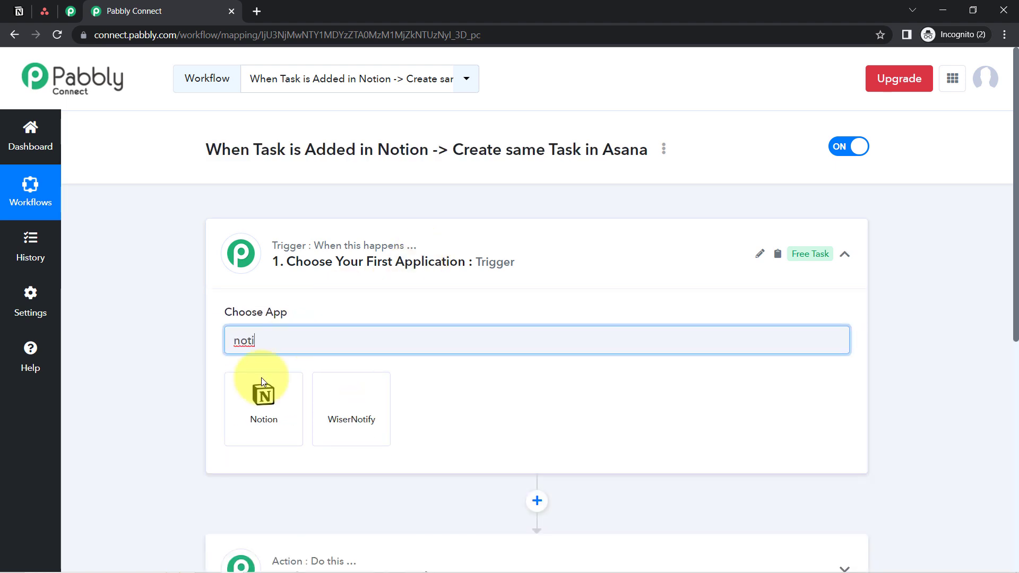
left_click(246, 403)
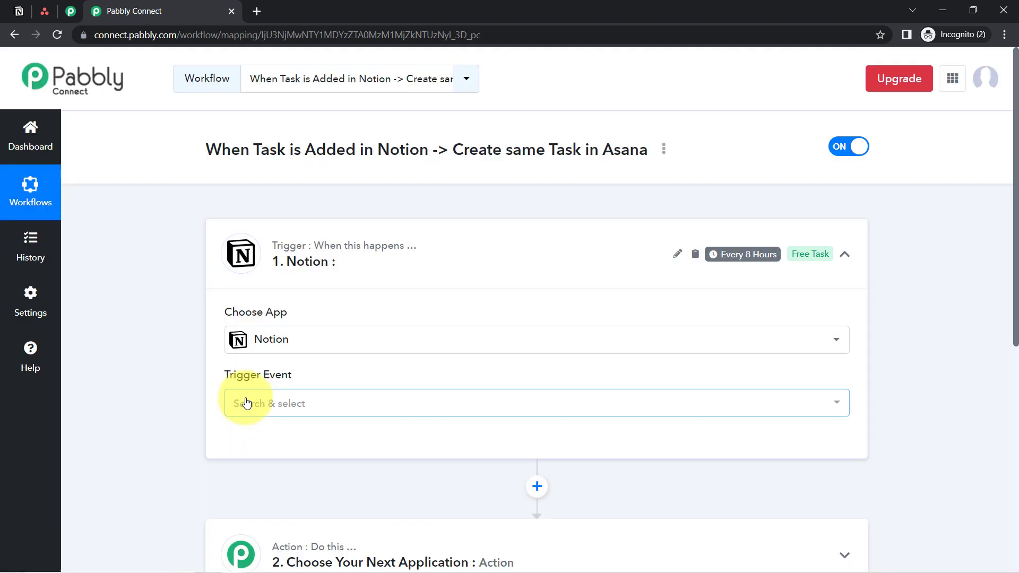
Search for Asana among the applications available for the workflow's action step.
left_click_drag(1016, 220, 637, 334)
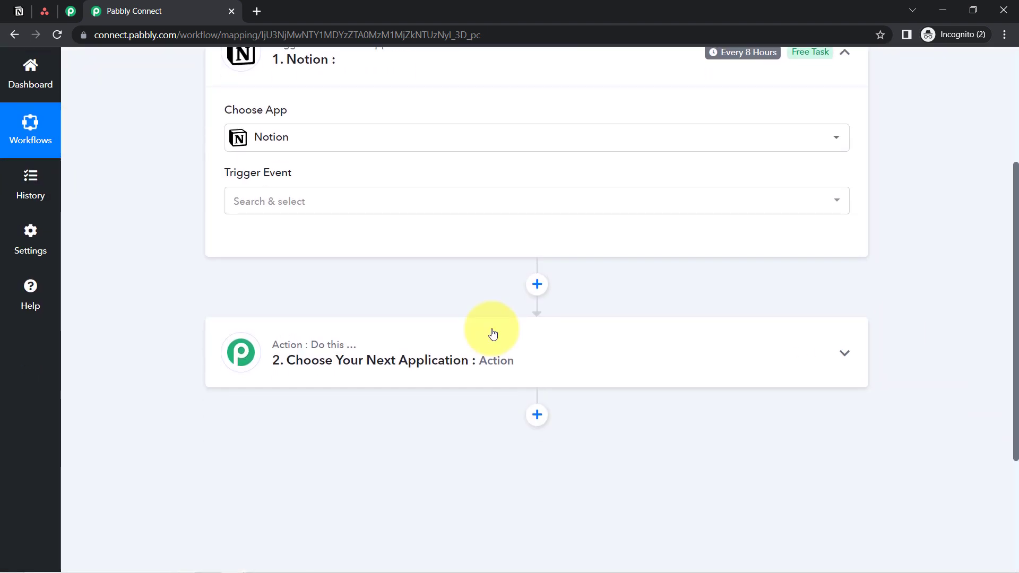
left_click(373, 352)
left_click(244, 438)
type("asa")
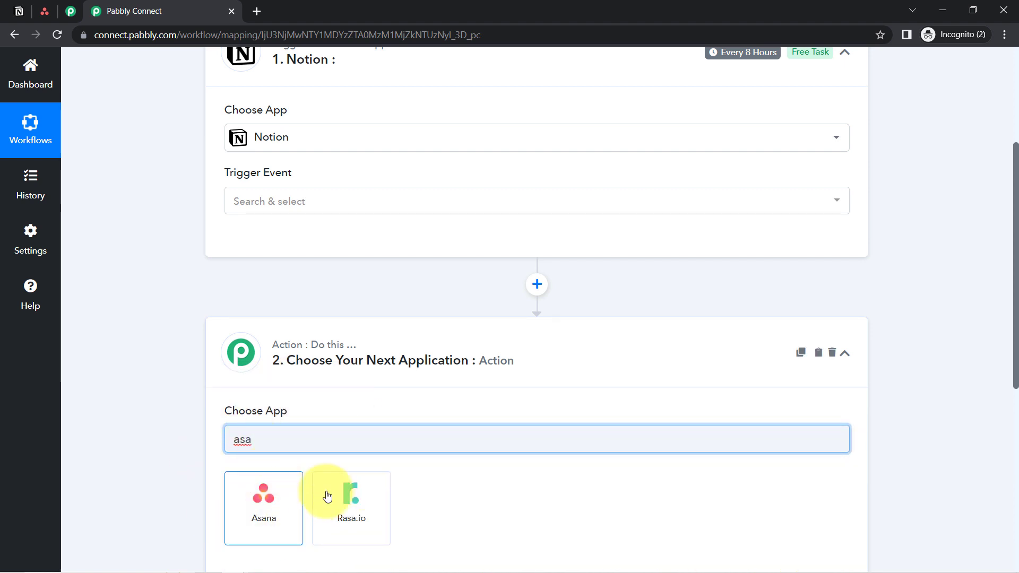
Set the Notion trigger event to New Database Item.
scroll(1009, 239, "up", 3)
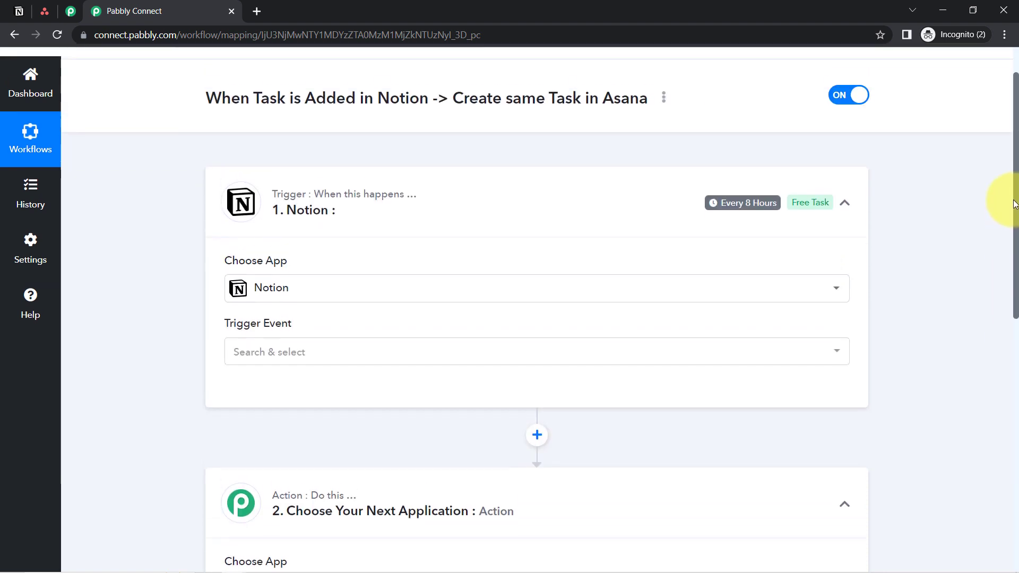
left_click(239, 365)
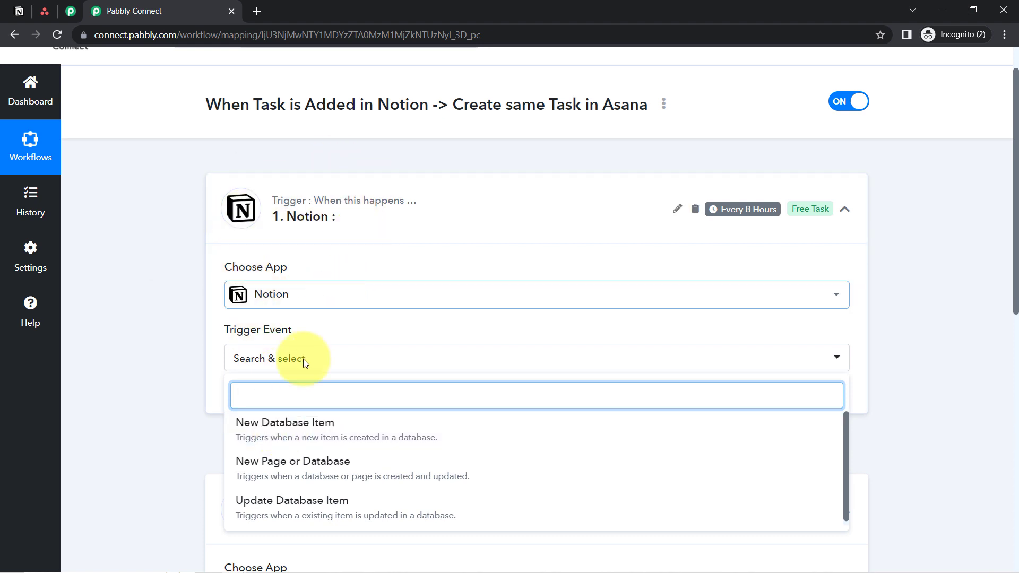
left_click(278, 436)
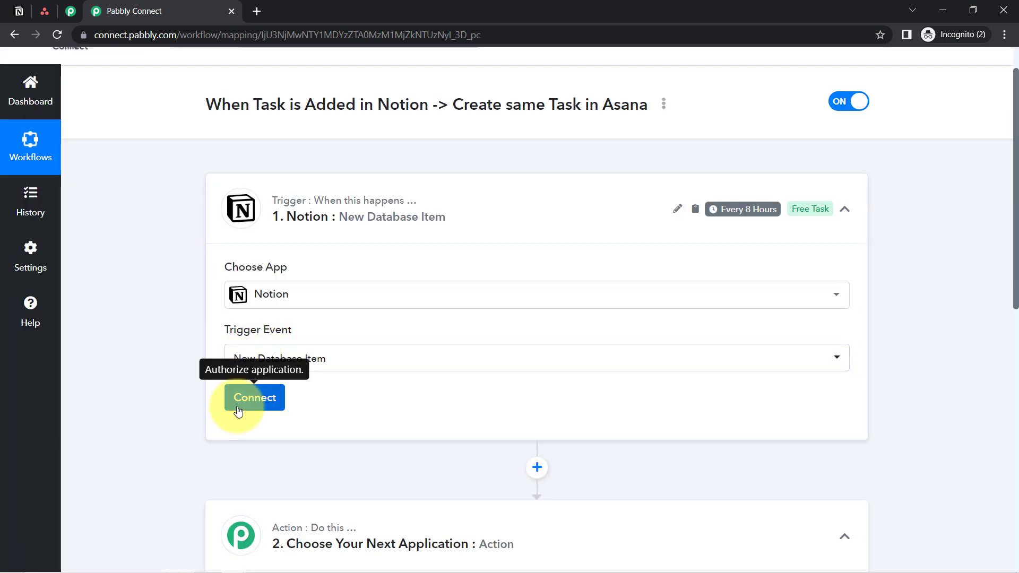
Add a new Notion connection for the trigger and allow Pabbly Connect access to the preselected Notion pages.
left_click(237, 409)
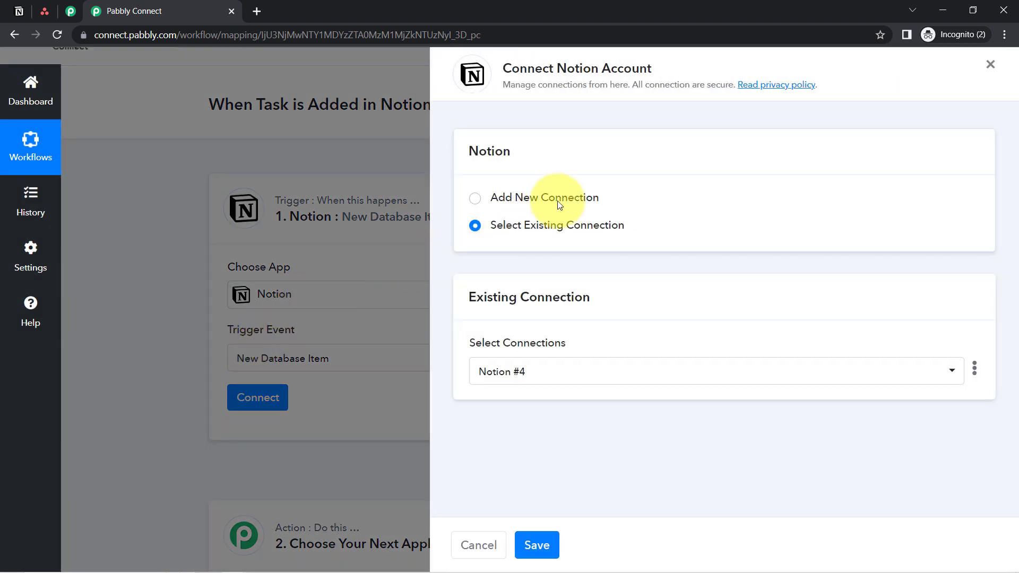
left_click(563, 199)
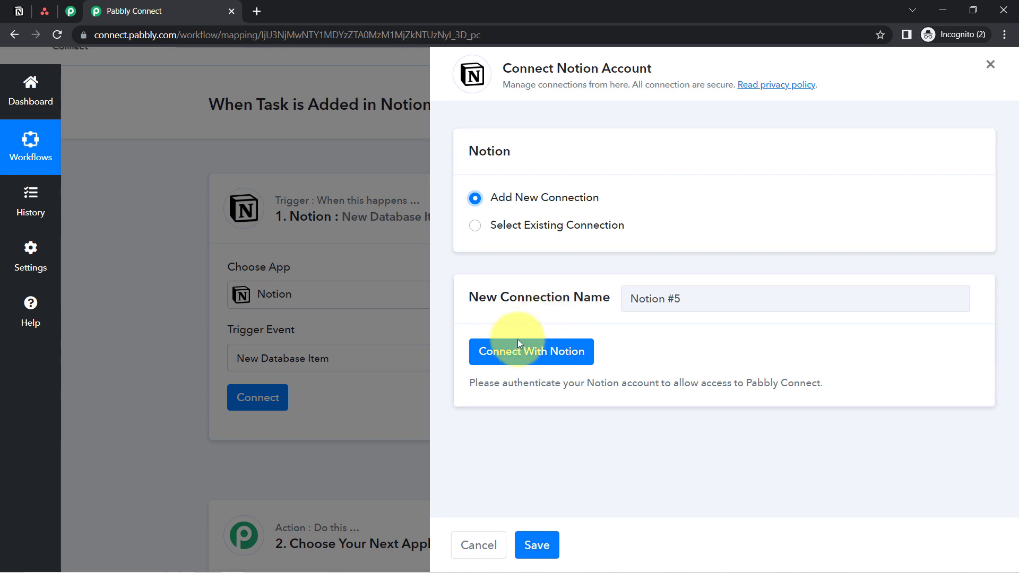
left_click(508, 353)
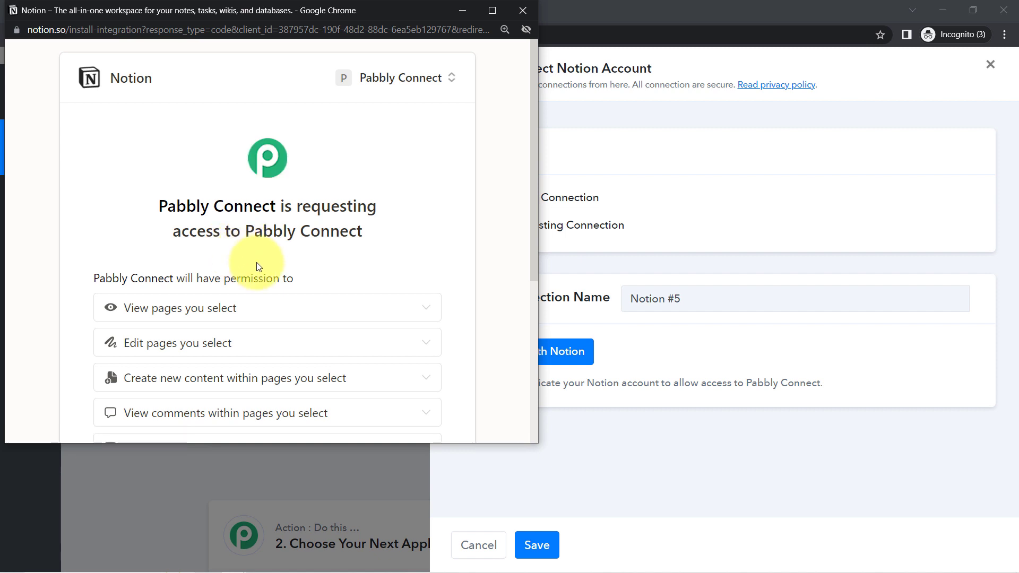
left_click_drag(530, 186, 508, 305)
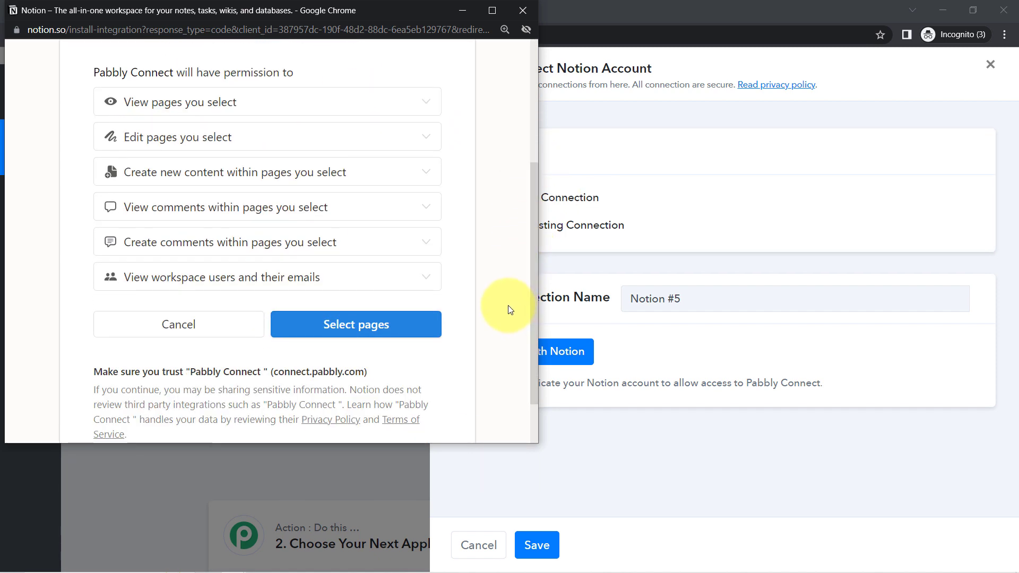
left_click(314, 321)
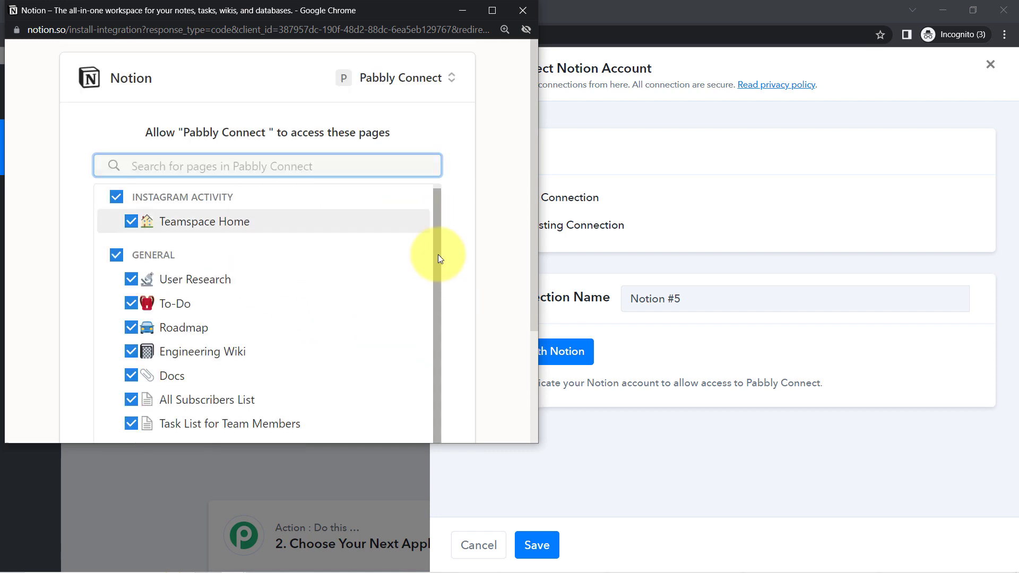
left_click_drag(536, 221, 527, 296)
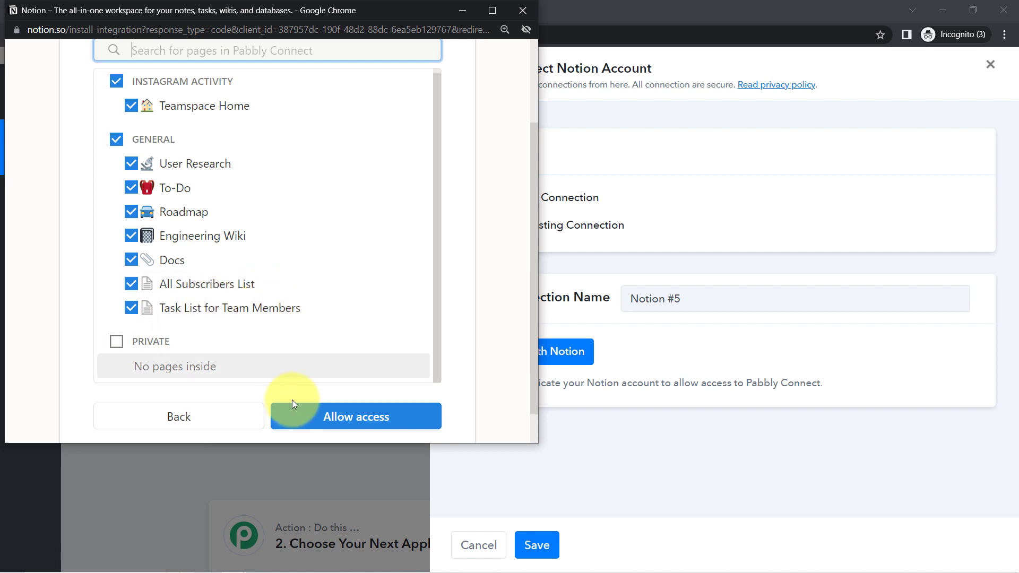
left_click(299, 415)
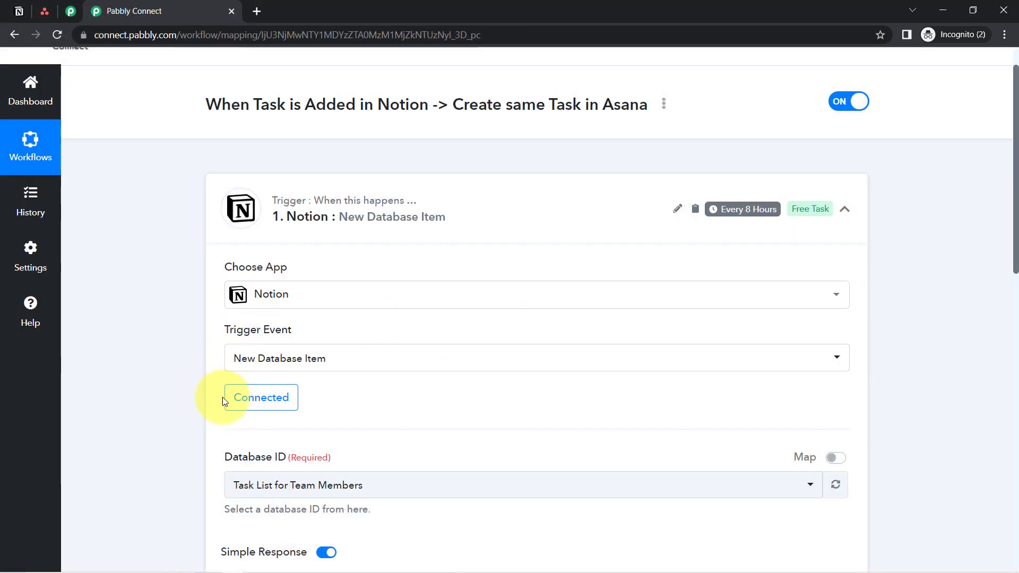
Check the Task List for Team Members database in Notion against the trigger's database selection, and save the trigger with a test request.
left_click_drag(1014, 226, 1016, 318)
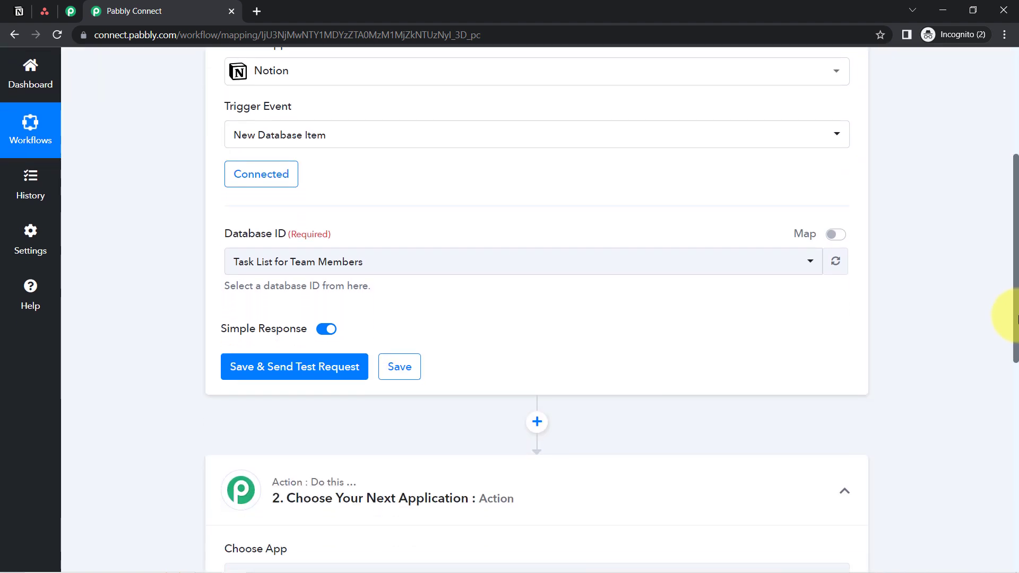
left_click(273, 263)
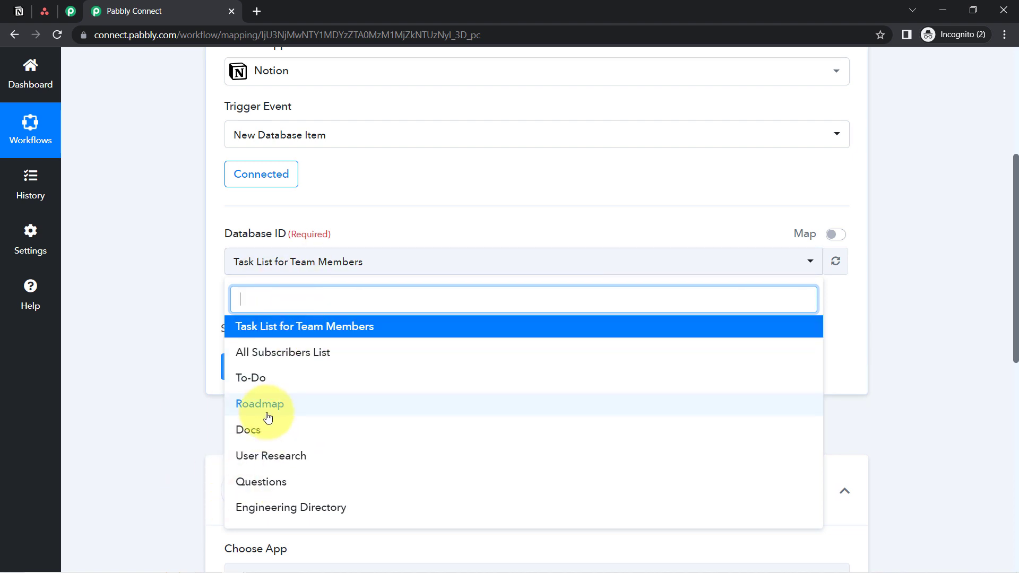
left_click(110, 258)
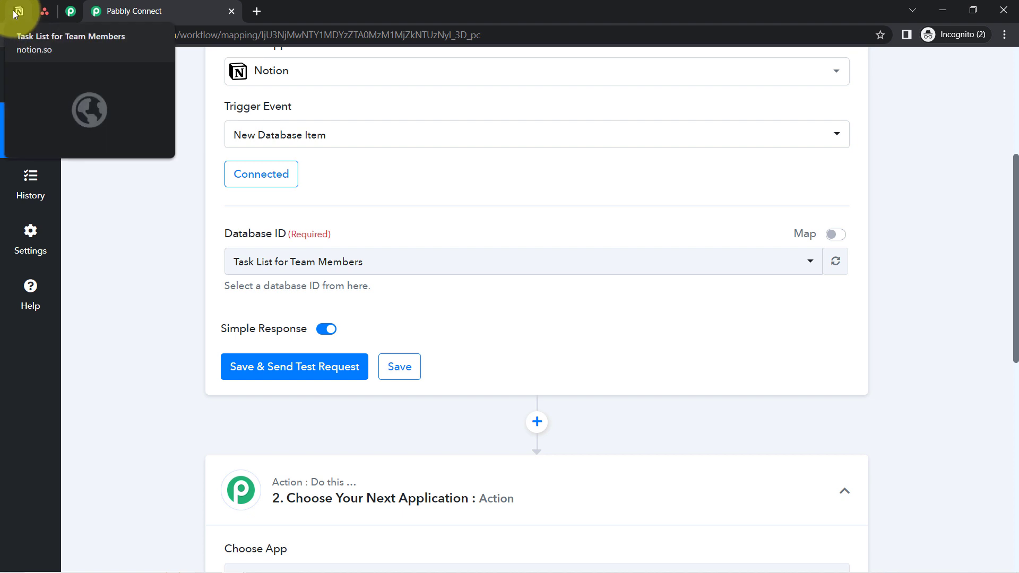
left_click(19, 10)
left_click(19, 66)
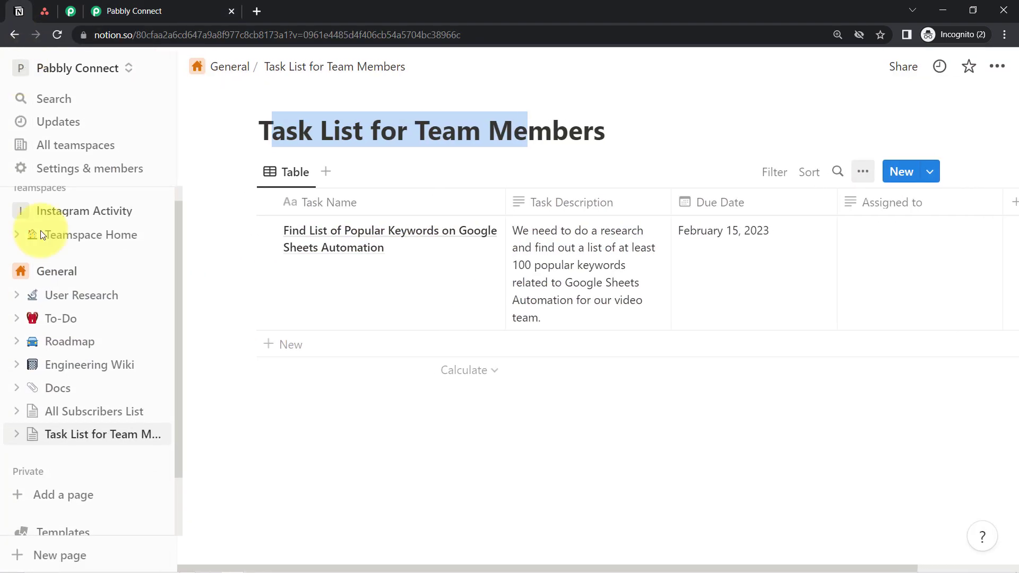
left_click(116, 6)
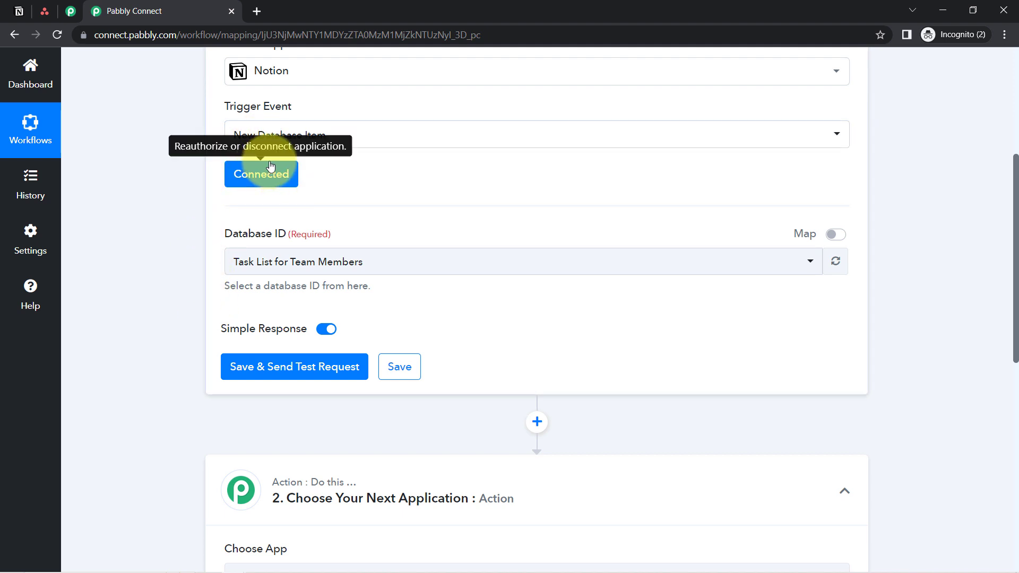
left_click(18, 11)
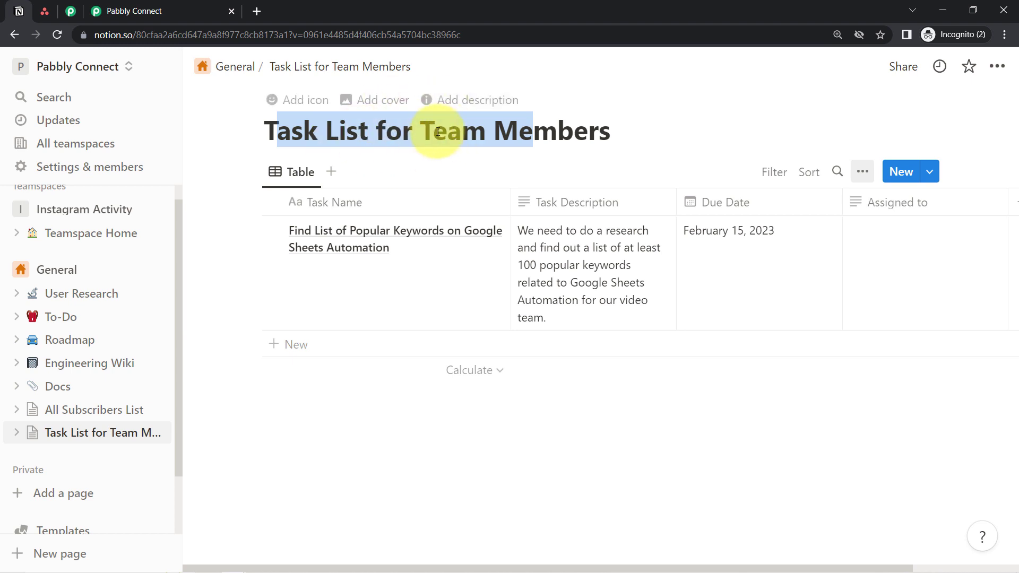
left_click(160, 11)
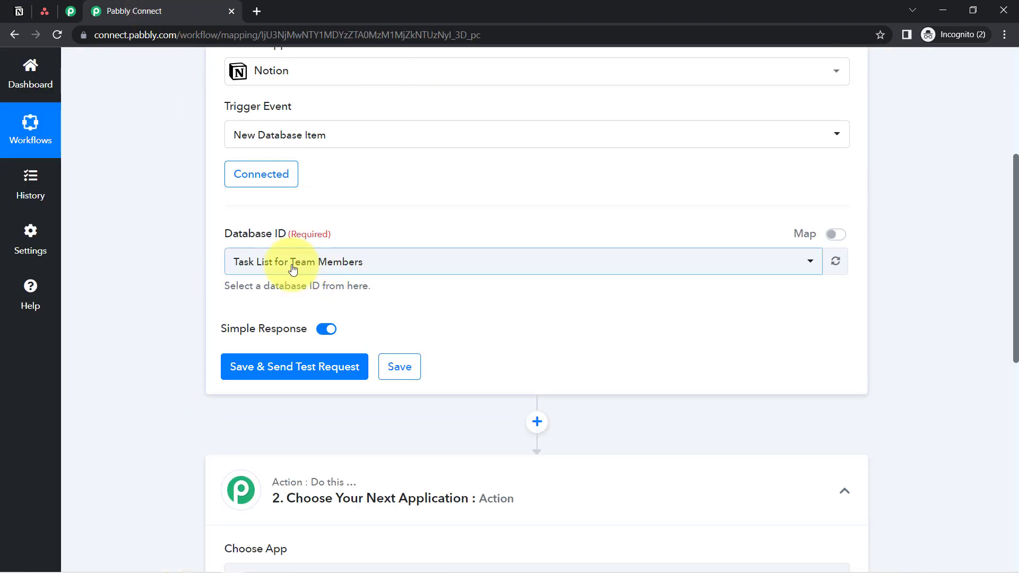
left_click(254, 366)
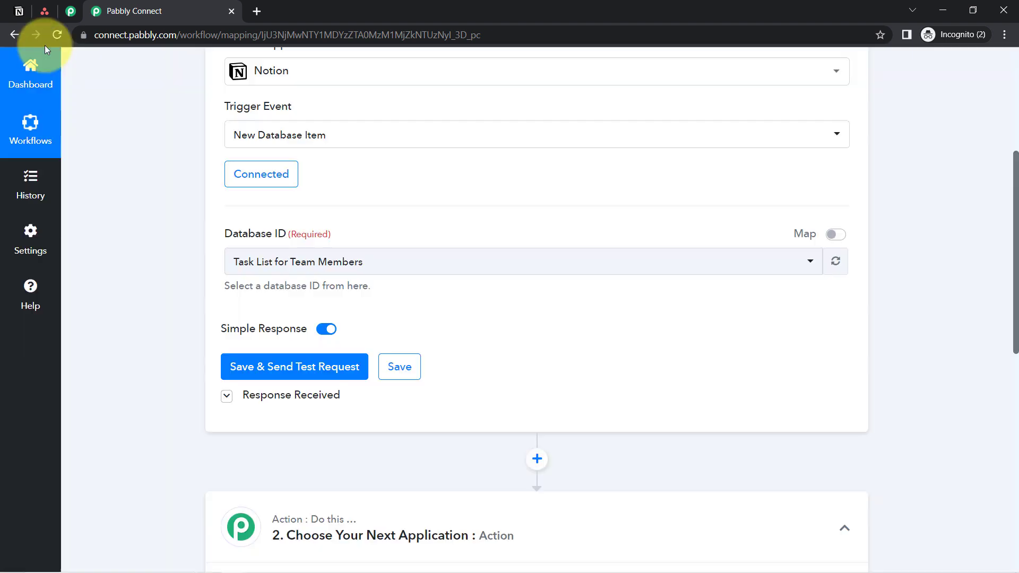
Compare the task name in the trigger's test response with the task listed in the Notion database.
left_click(19, 11)
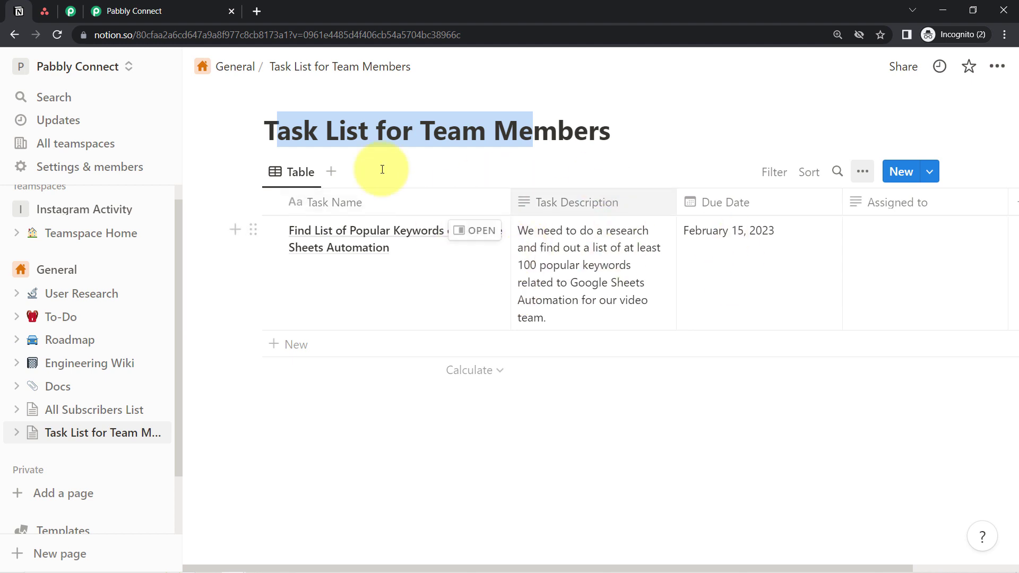
mouse_move(377, 242)
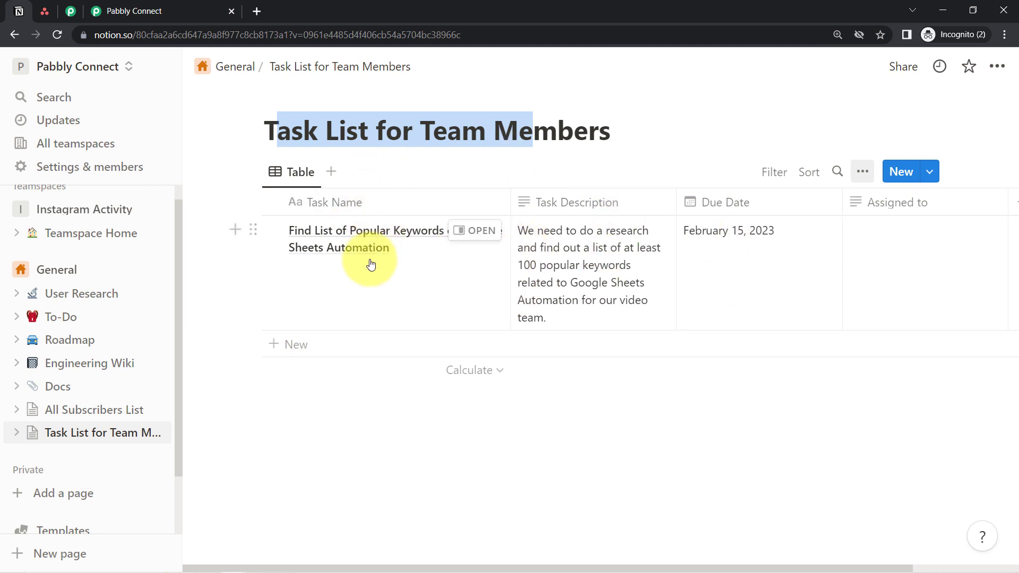
left_click(125, 10)
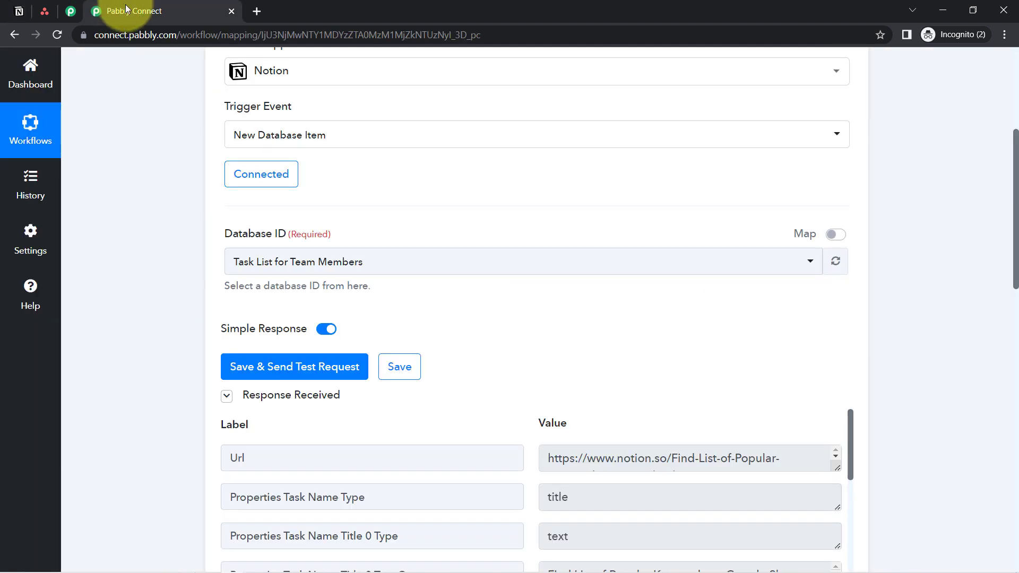
left_click_drag(1014, 147, 1003, 184)
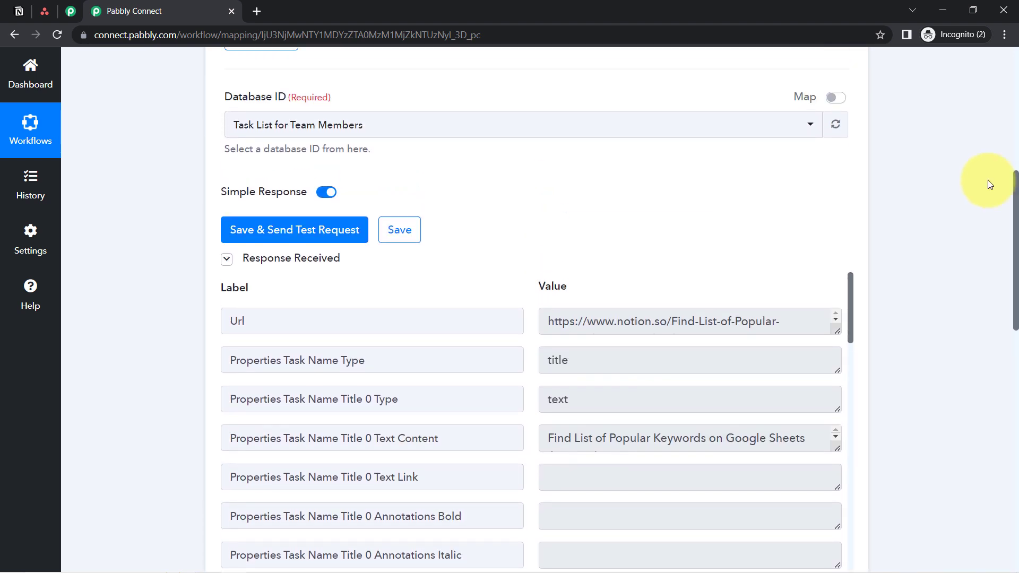
left_click(19, 11)
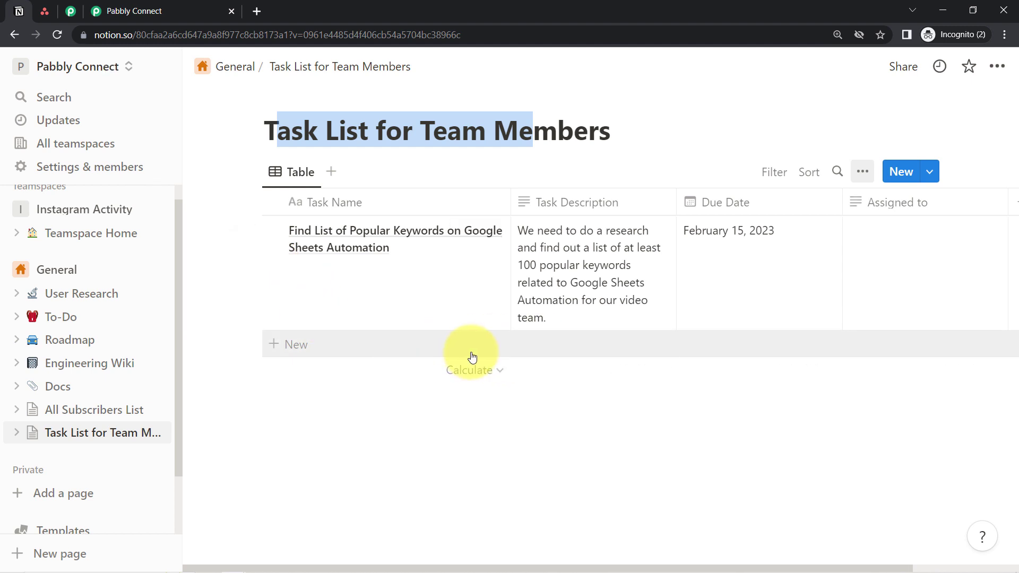
left_click(133, 11)
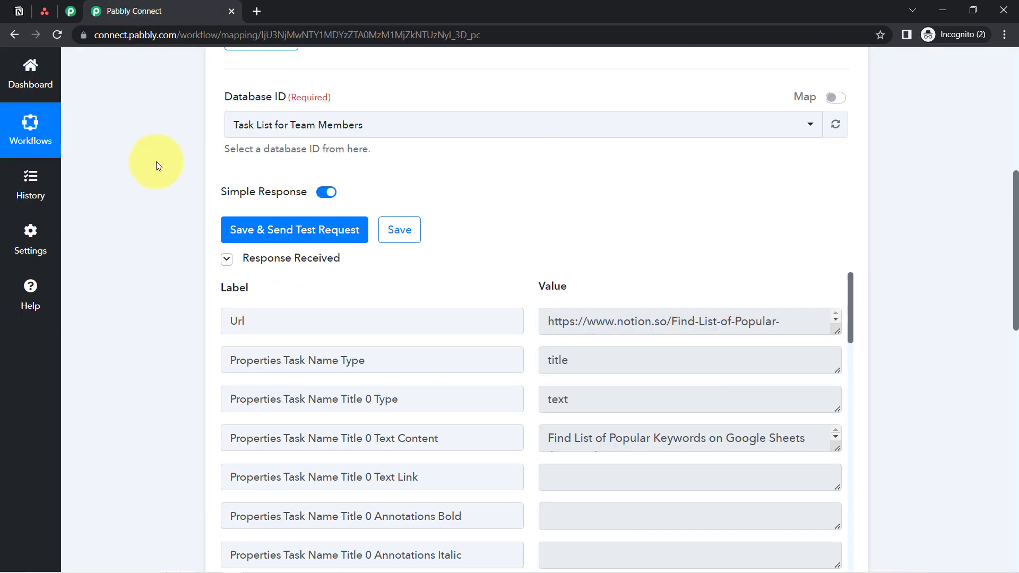
left_click_drag(1014, 200, 1015, 232)
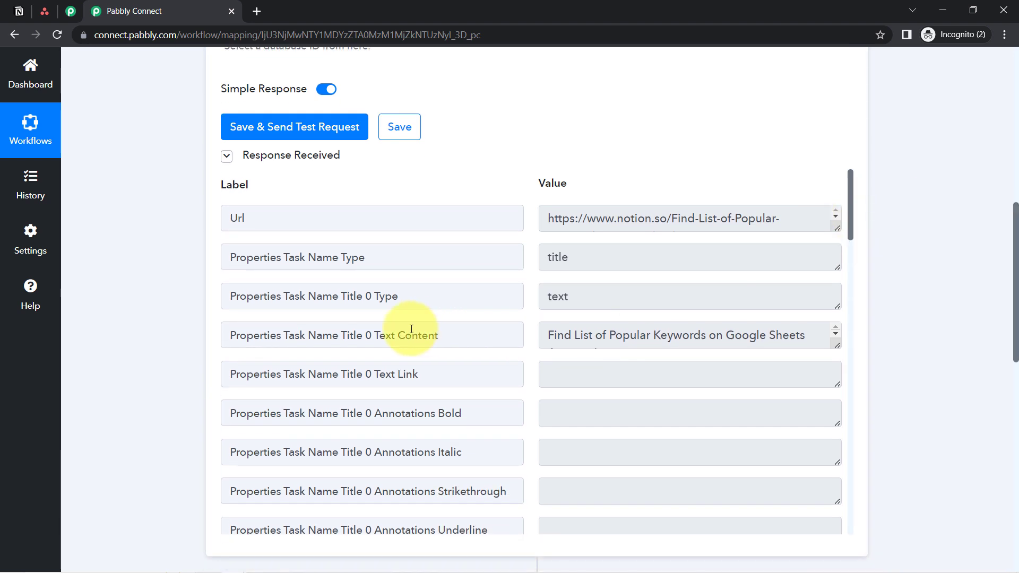
left_click(291, 333)
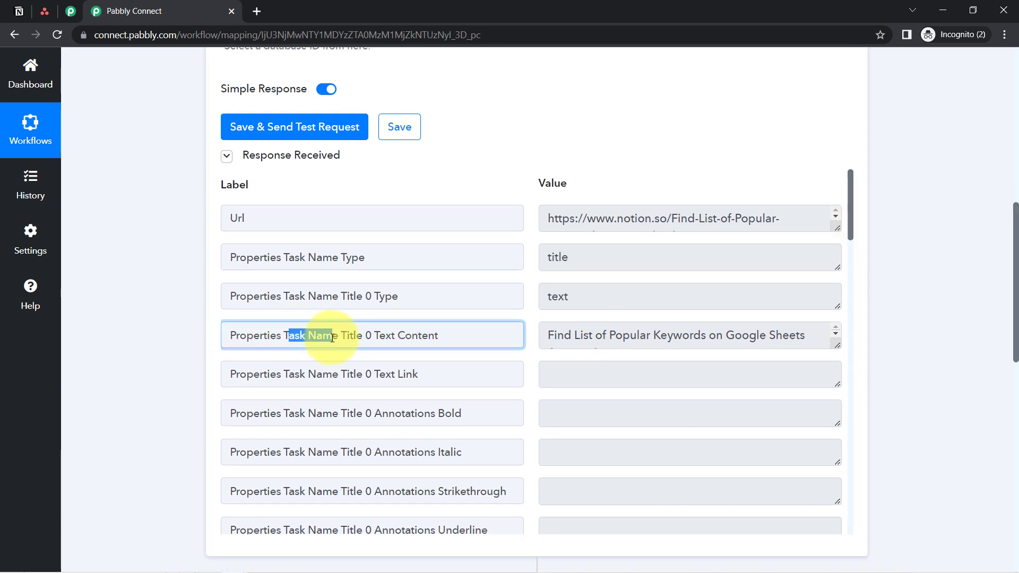
left_click_drag(554, 335, 781, 339)
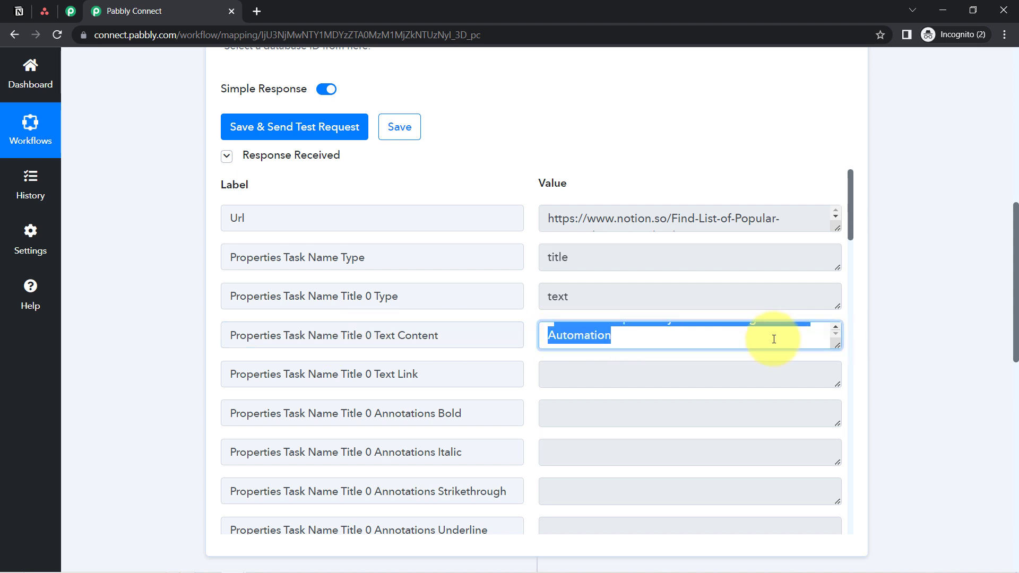
left_click(20, 11)
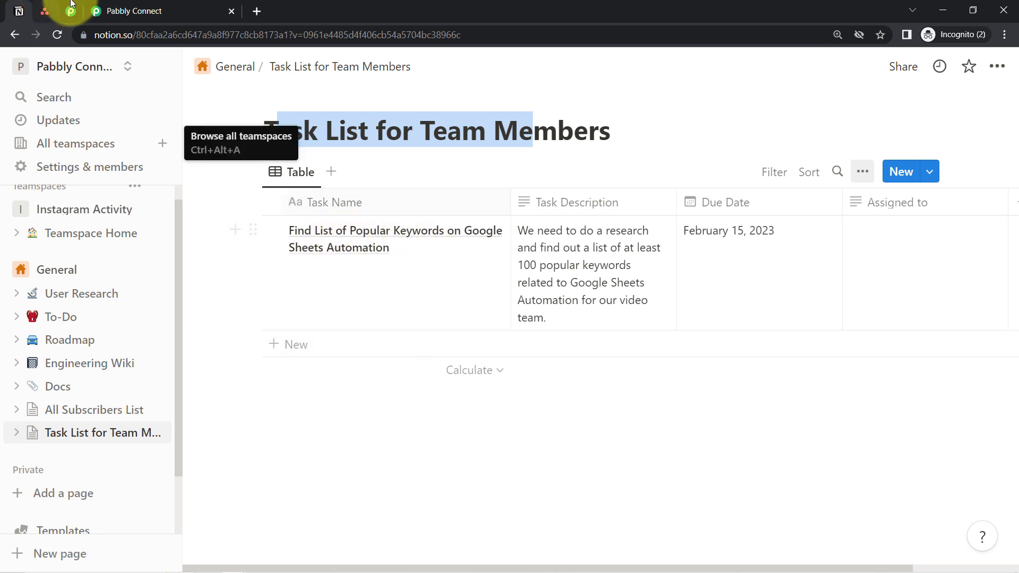
Compare the task description text in the test response with the Task Description column in Notion.
left_click(126, 9)
mouse_move(849, 198)
left_mouse_down()
mouse_move(841, 220)
mouse_move(864, 270)
mouse_move(865, 303)
mouse_move(839, 329)
mouse_move(837, 383)
left_mouse_up()
left_click_drag(650, 305, 752, 339)
left_click(24, 11)
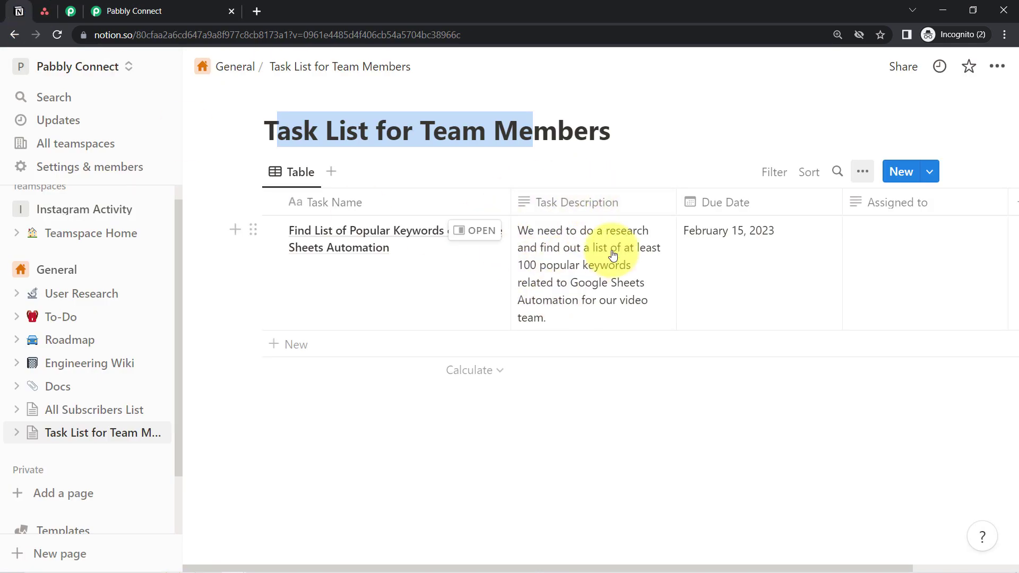
left_click(169, 5)
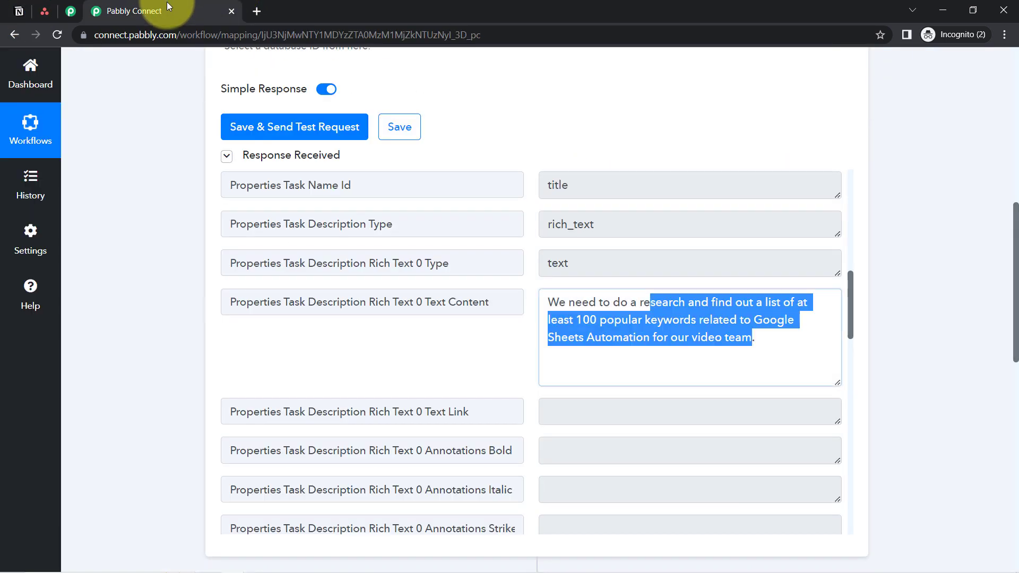
Examine the due date start field in the test response and compare it with the due date in Notion.
left_click_drag(850, 288, 847, 405)
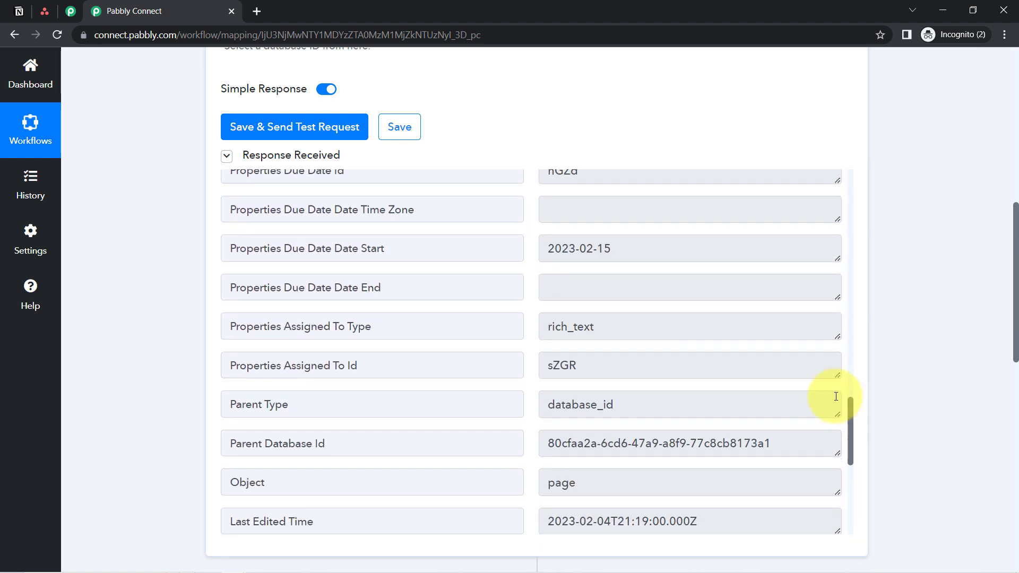
double_click(604, 296)
left_click_drag(281, 297, 380, 300)
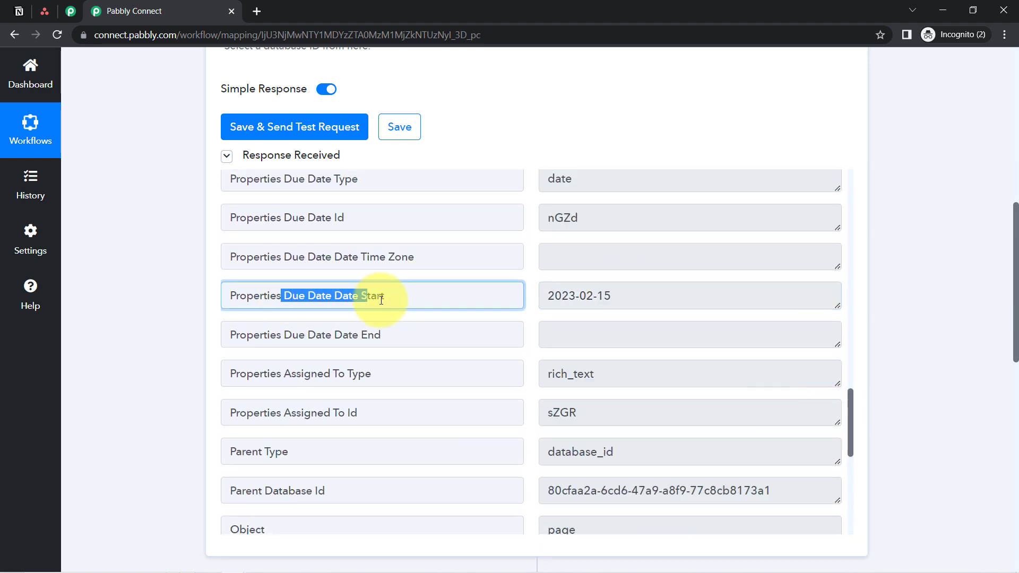
left_click(19, 13)
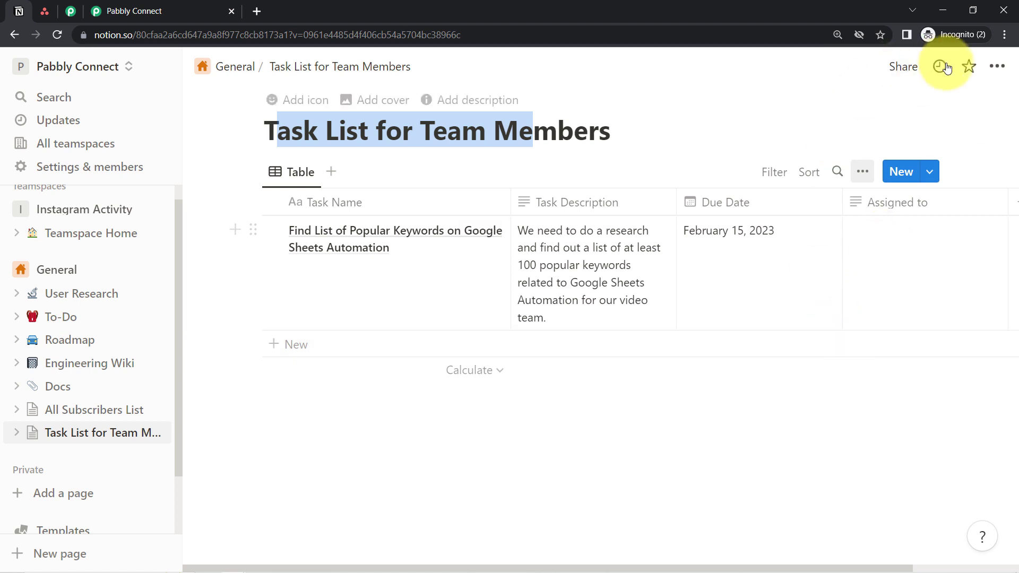
left_click(165, 5)
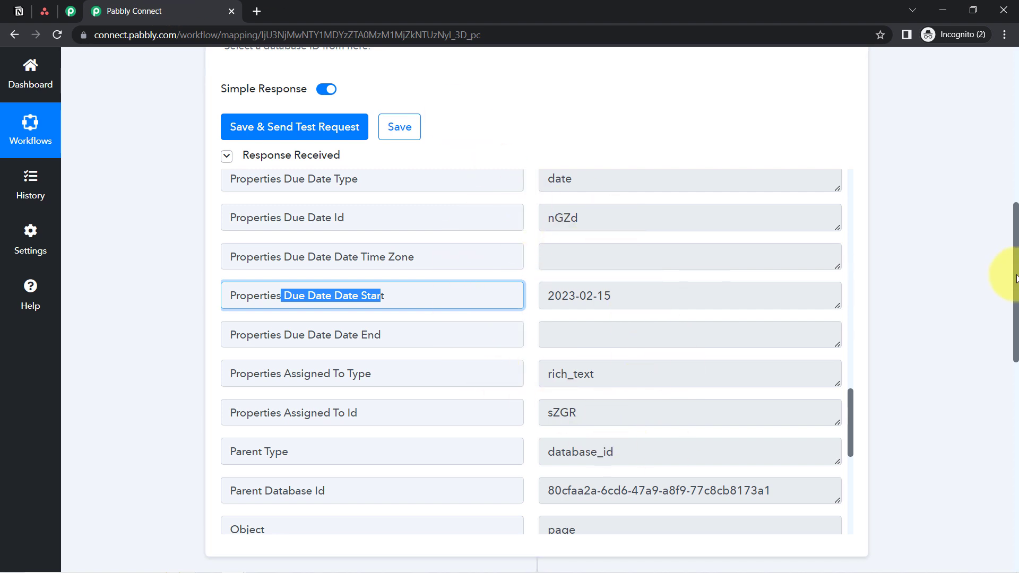
Choose Asana as the workflow's action application and set its action event to Create a Task.
left_click_drag(1016, 273, 1001, 430)
left_click(259, 323)
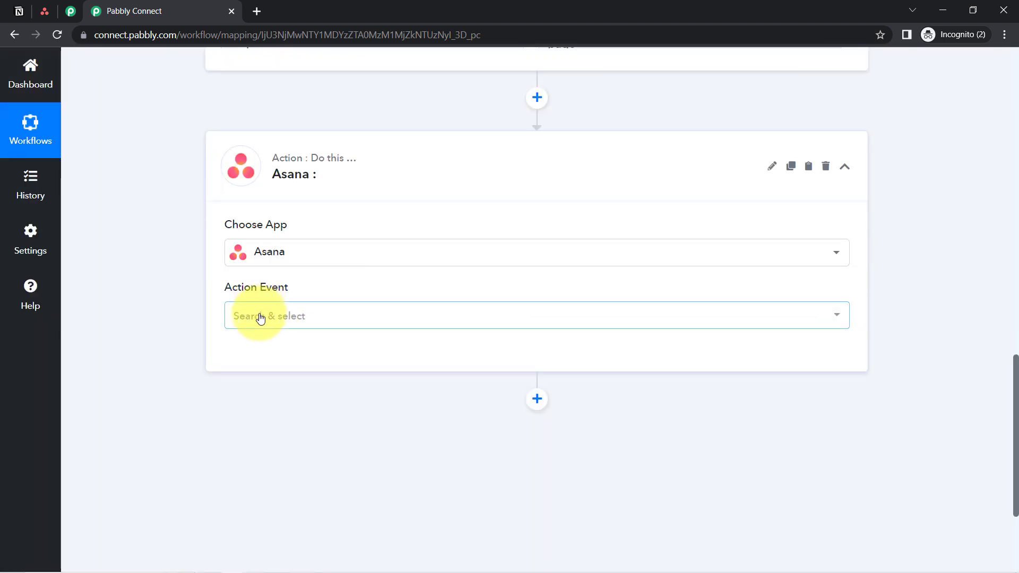
left_click(260, 318)
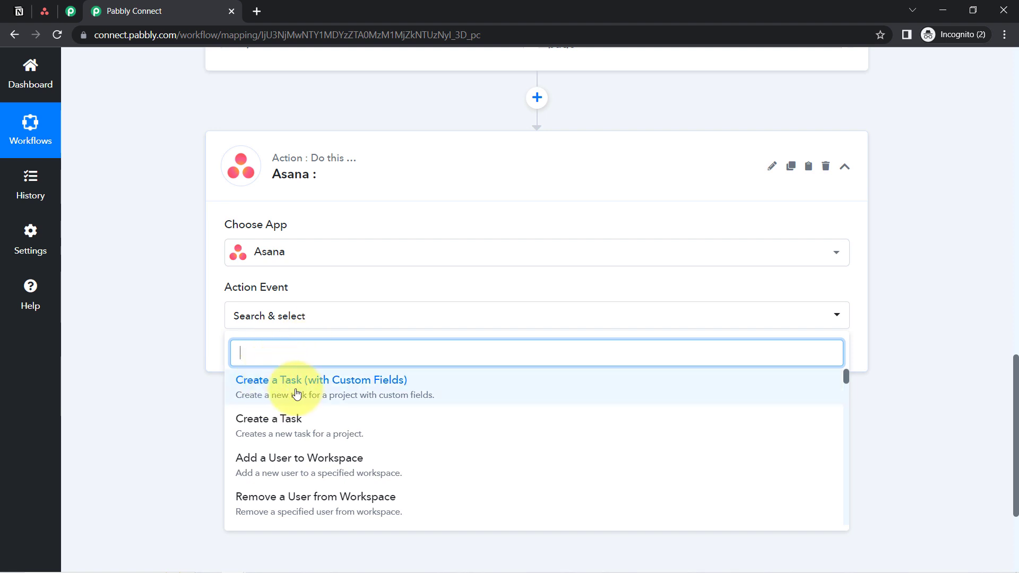
left_click(249, 426)
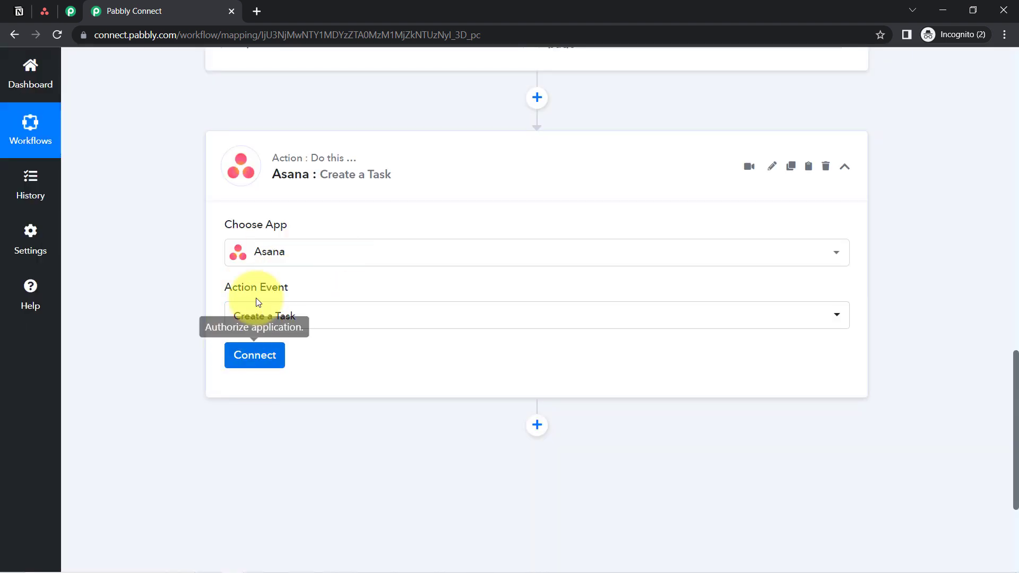
Add a new Asana connection for the action step and authorize it, viewing the Pabbly Marketing Team project in Asana.
left_click(253, 355)
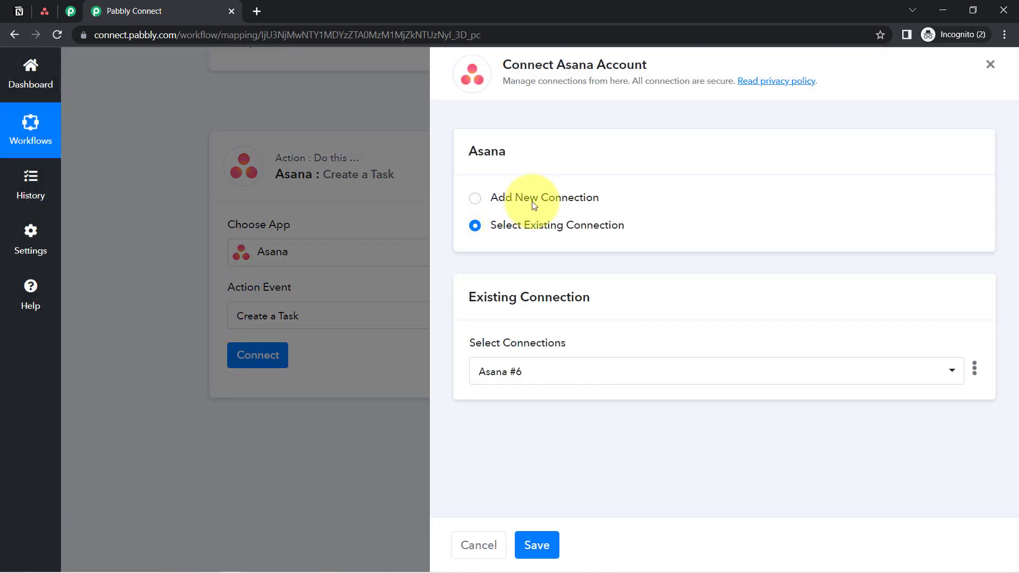
left_click(536, 198)
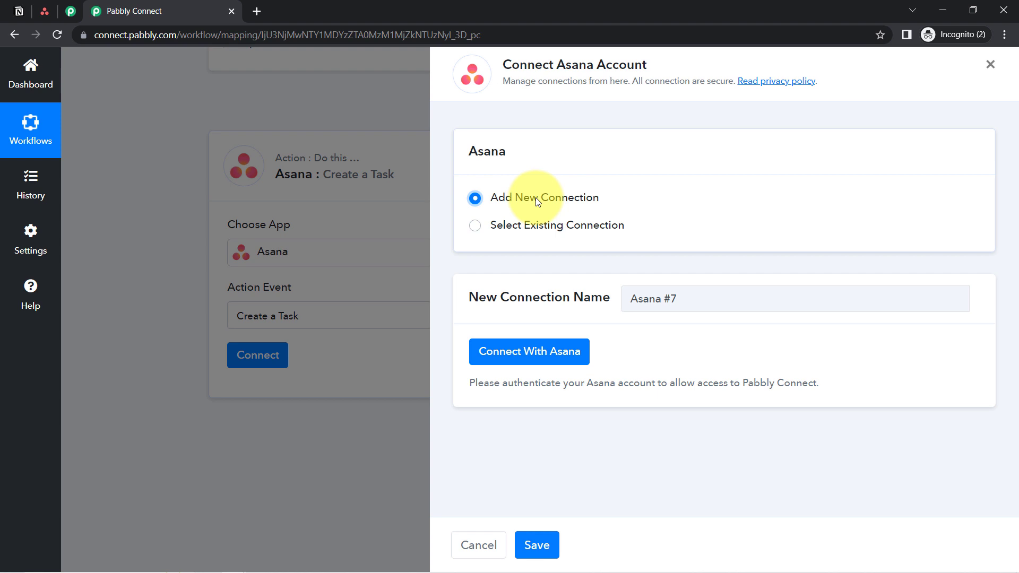
left_click(518, 353)
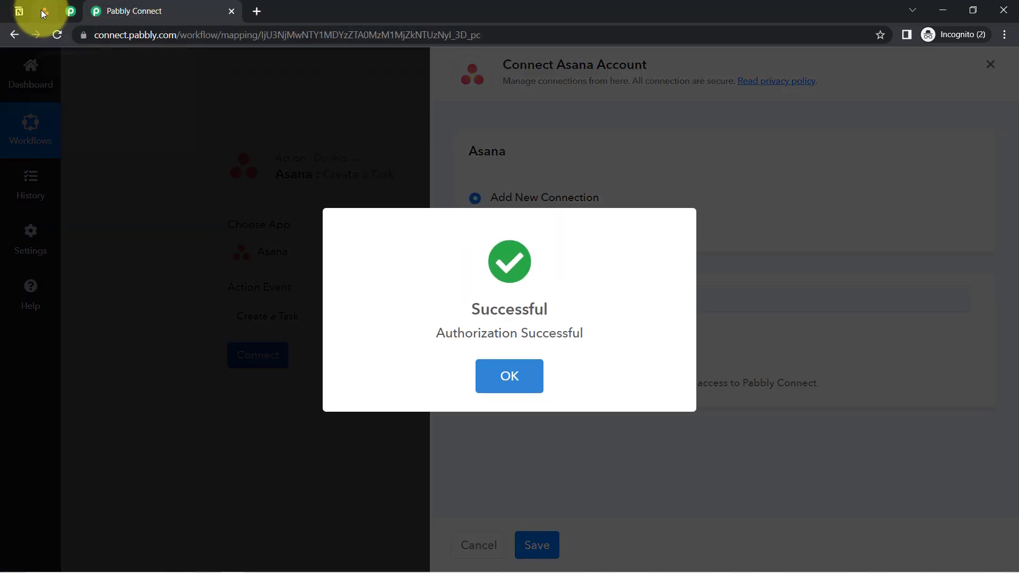
left_click(42, 12)
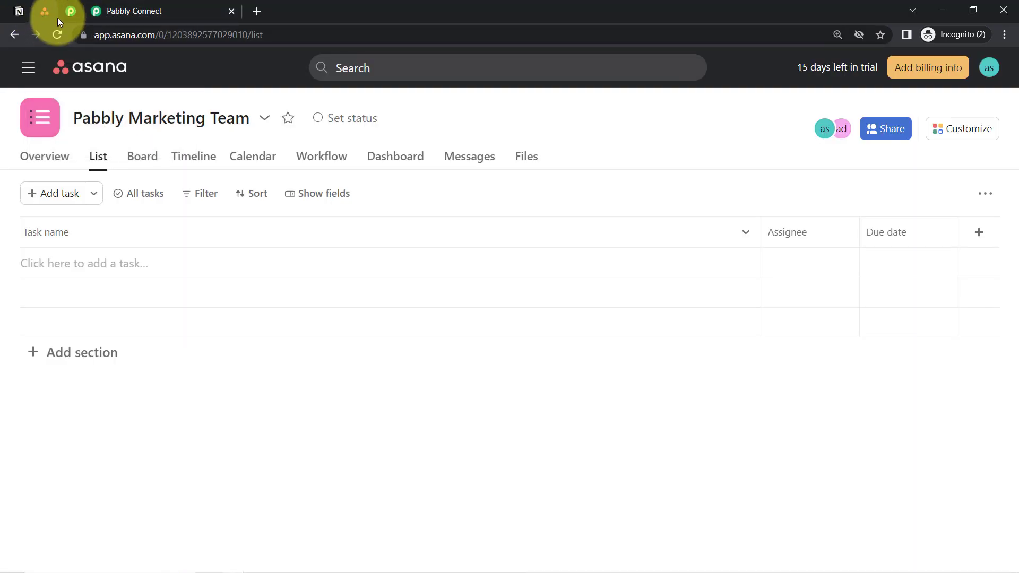
left_click(153, 10)
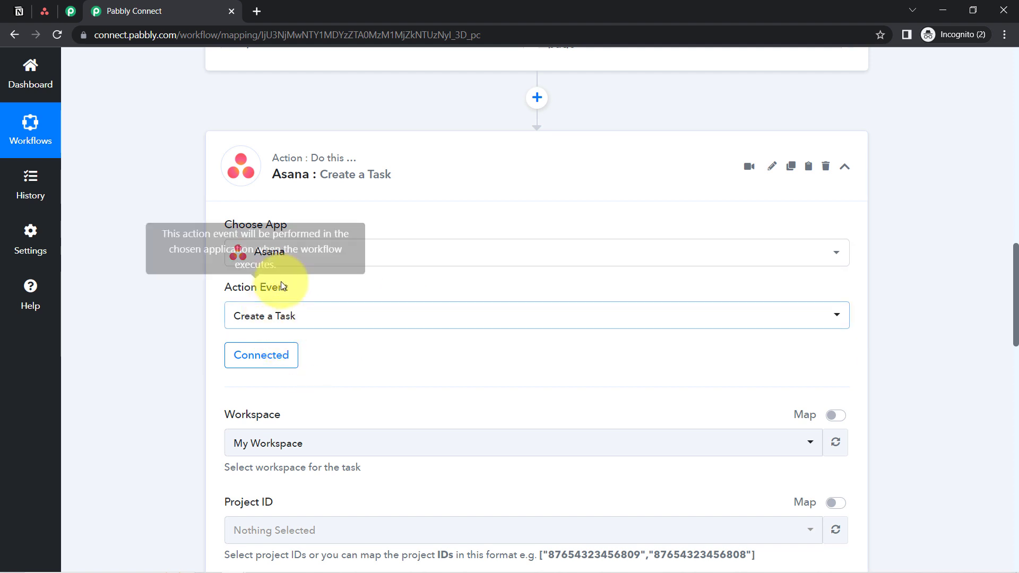
Check which workspaces are available for the Asana task in the action step.
left_click_drag(1015, 295, 1007, 342)
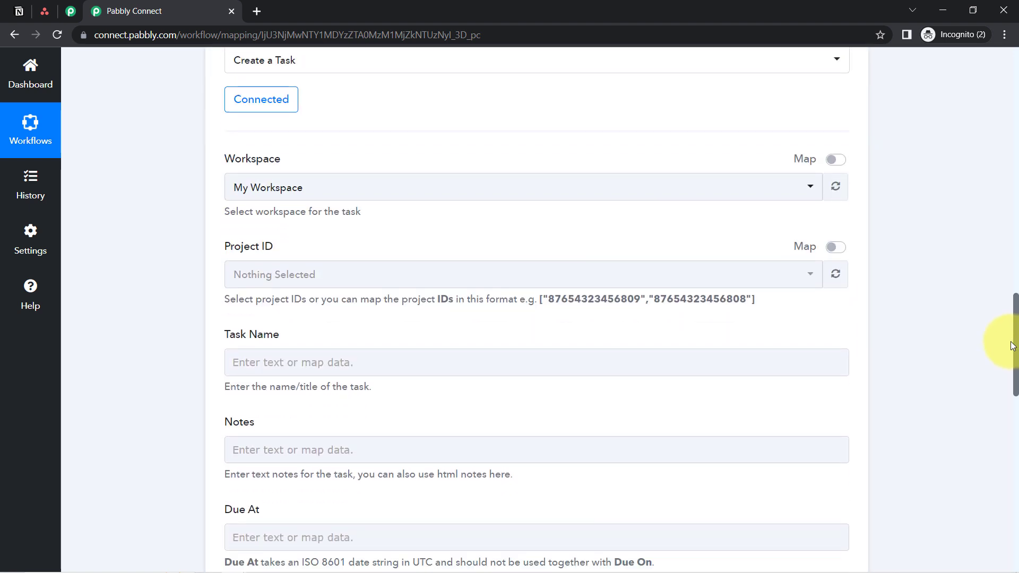
left_click(277, 188)
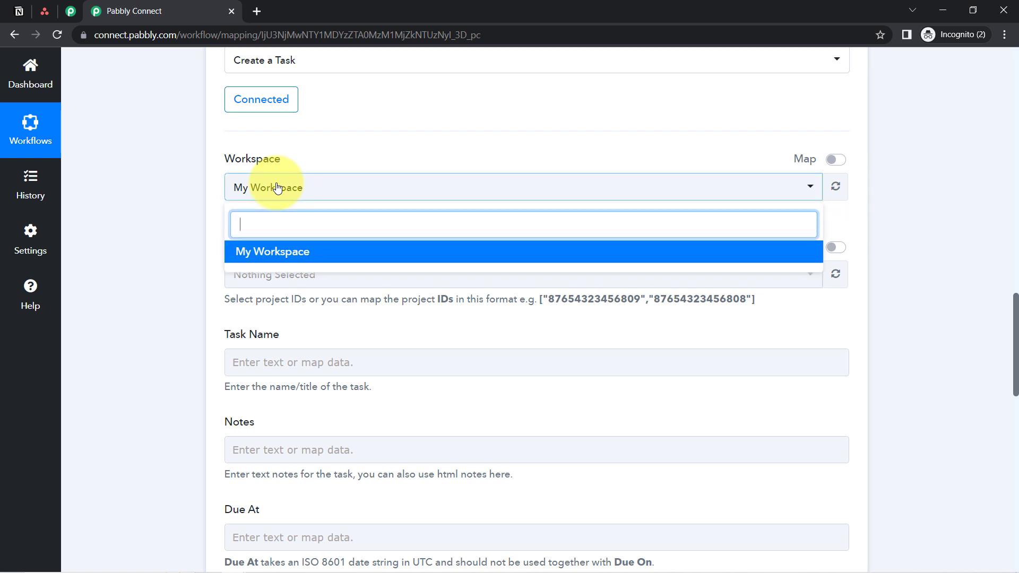
left_click(265, 196)
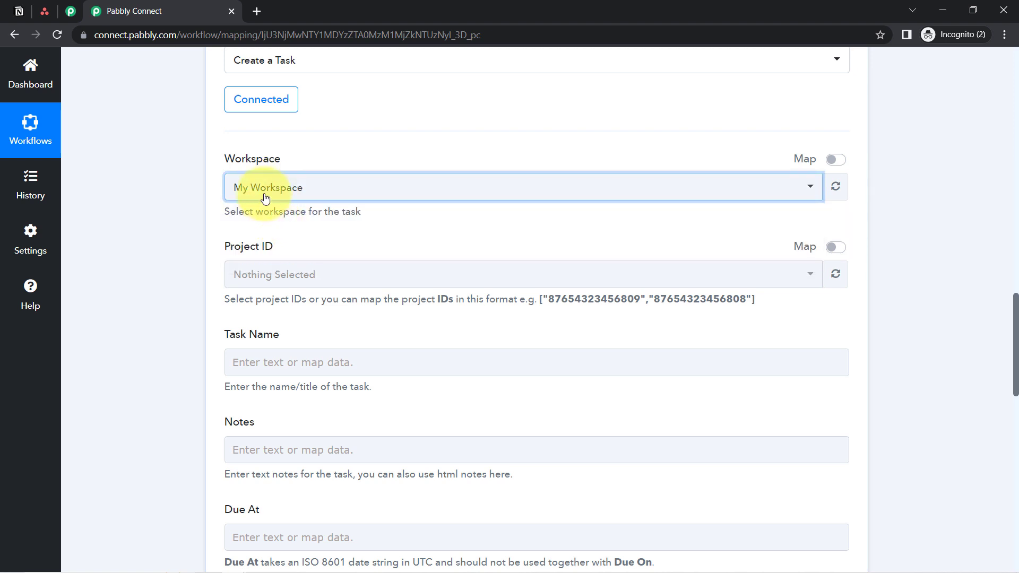
Set the project for the Asana task to Pabbly Marketing Team.
left_click_drag(234, 247, 276, 252)
left_click(267, 274)
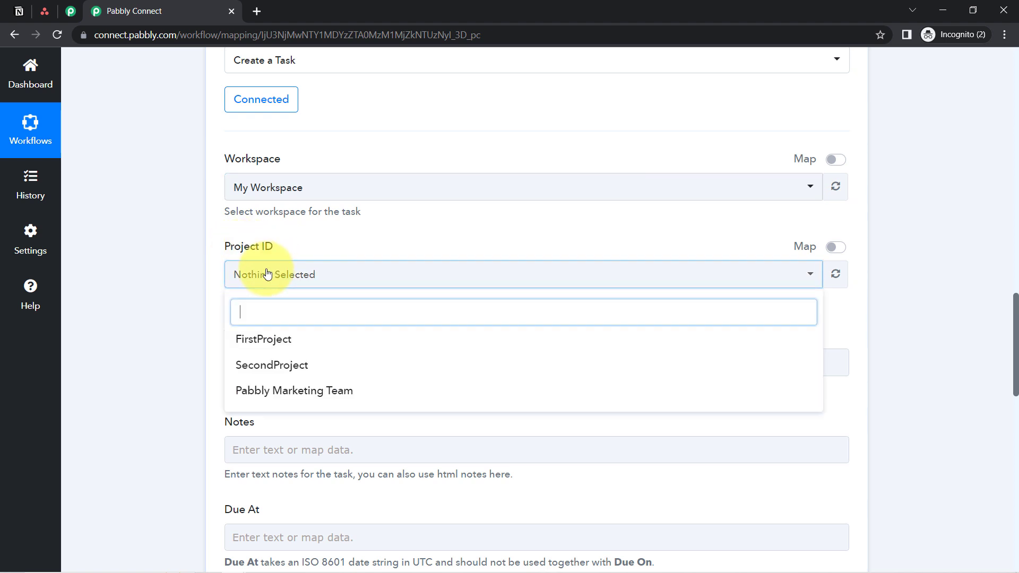
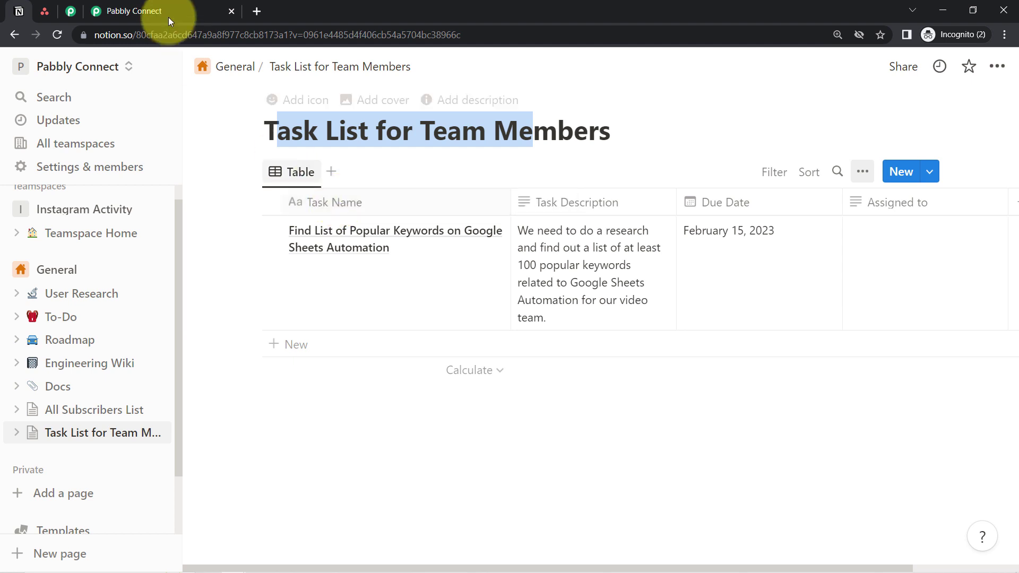
left_click(159, 11)
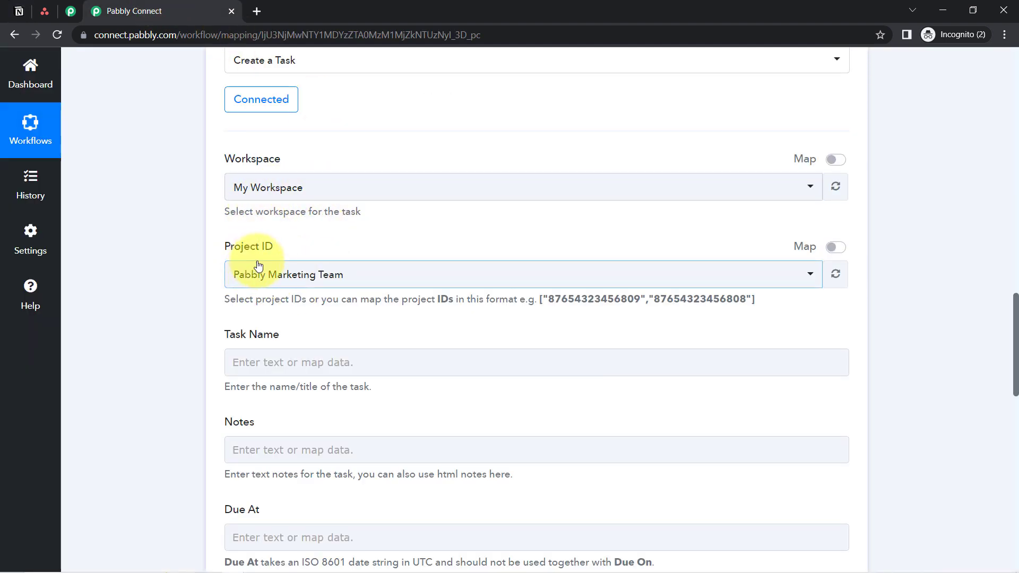
left_click(267, 274)
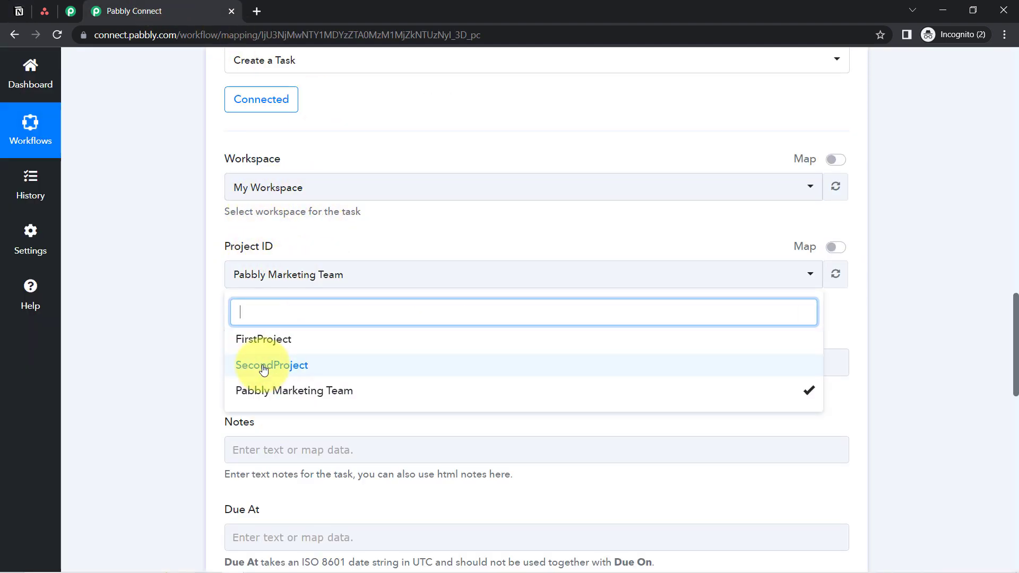
left_click(197, 306)
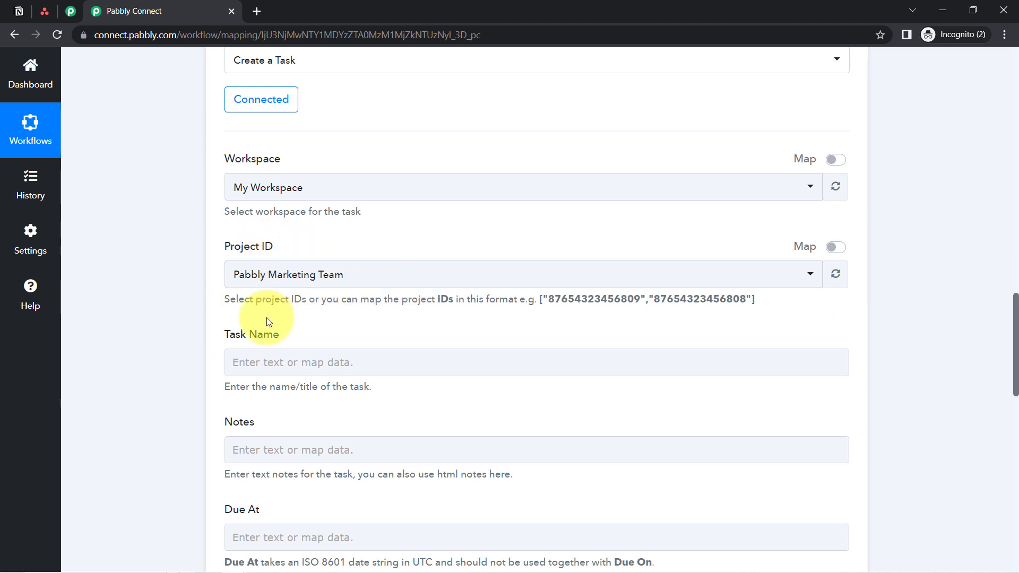
Read the format hint for project IDs, enable mapping for the Project ID field and view its data insertion options.
left_click_drag(245, 299, 614, 302)
double_click(607, 301)
left_click(688, 302)
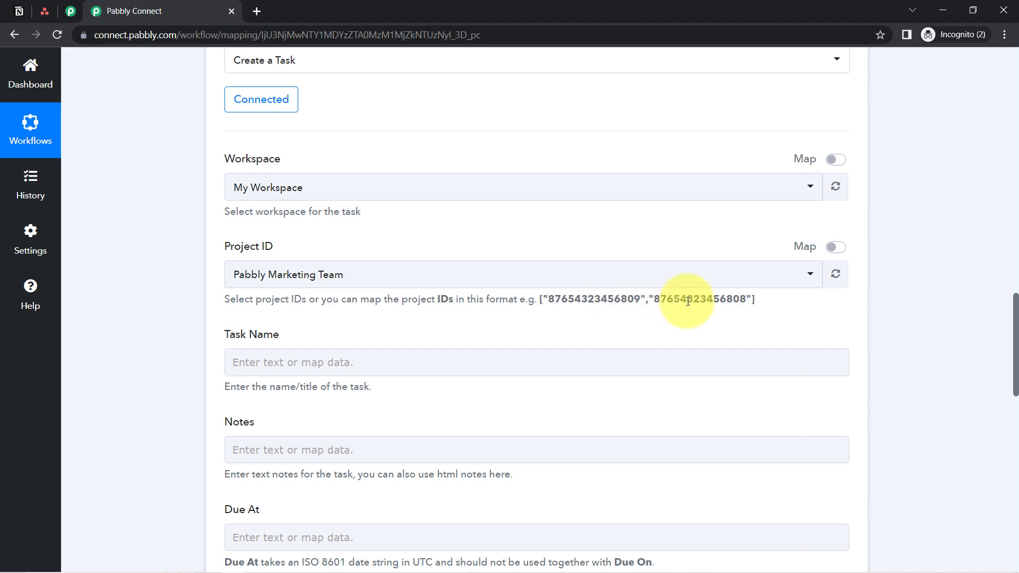
left_click(837, 248)
left_click(395, 265)
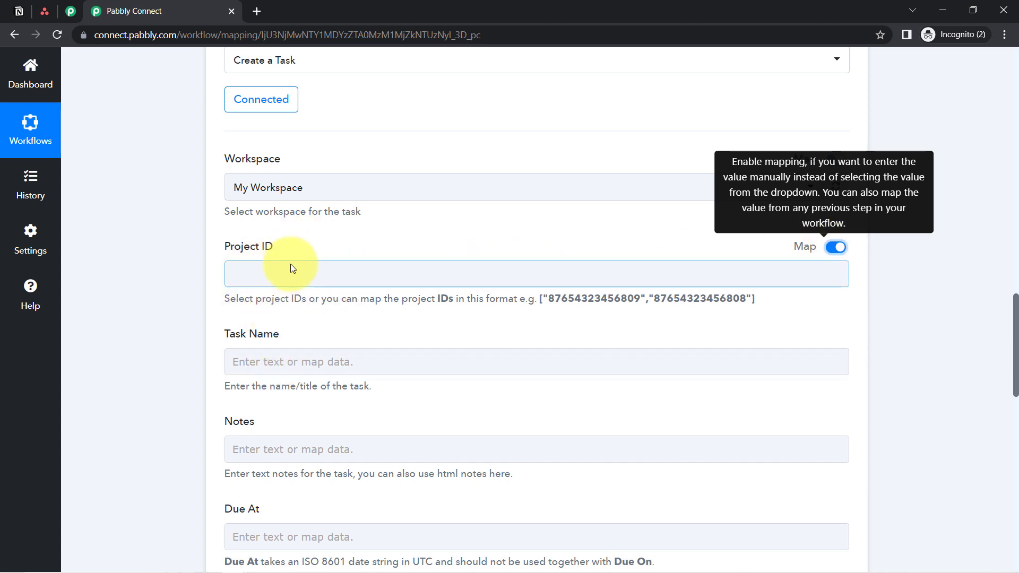
left_click(308, 311)
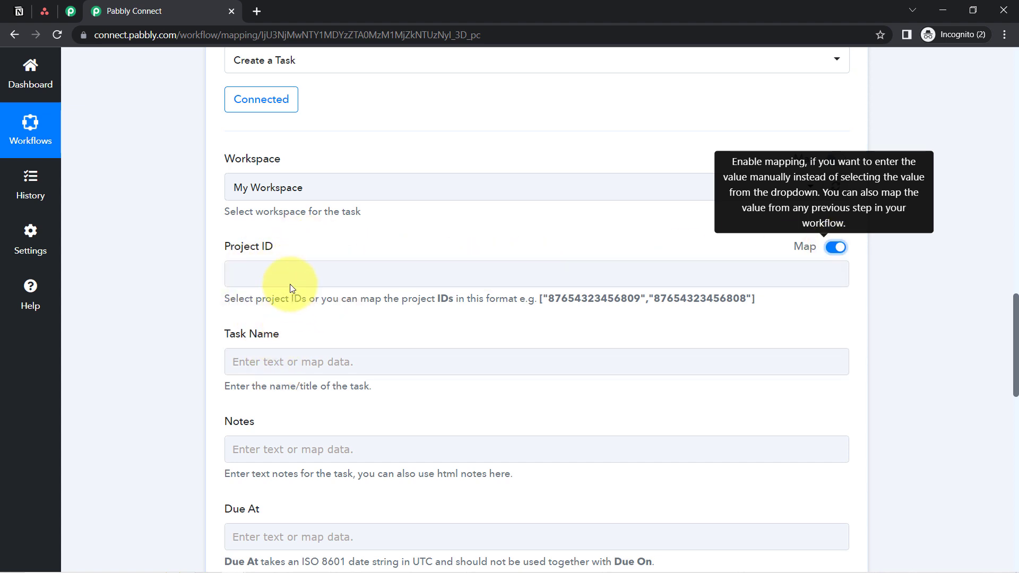
left_click(277, 270)
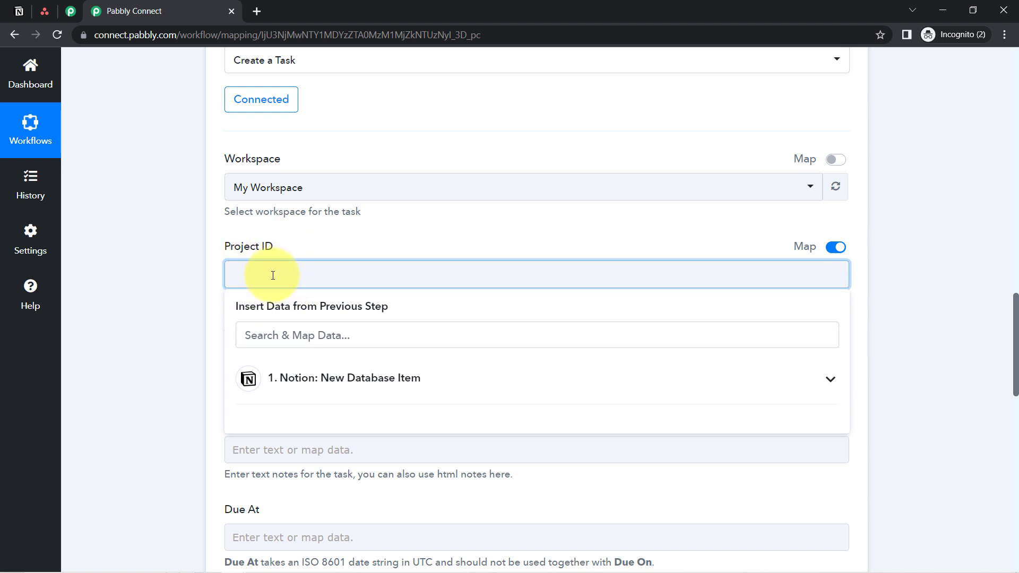
Open the Pabbly Marketing Team project in Asana, locate its project ID in the web address and compare it with Pabbly Connect's format example.
left_click(43, 15)
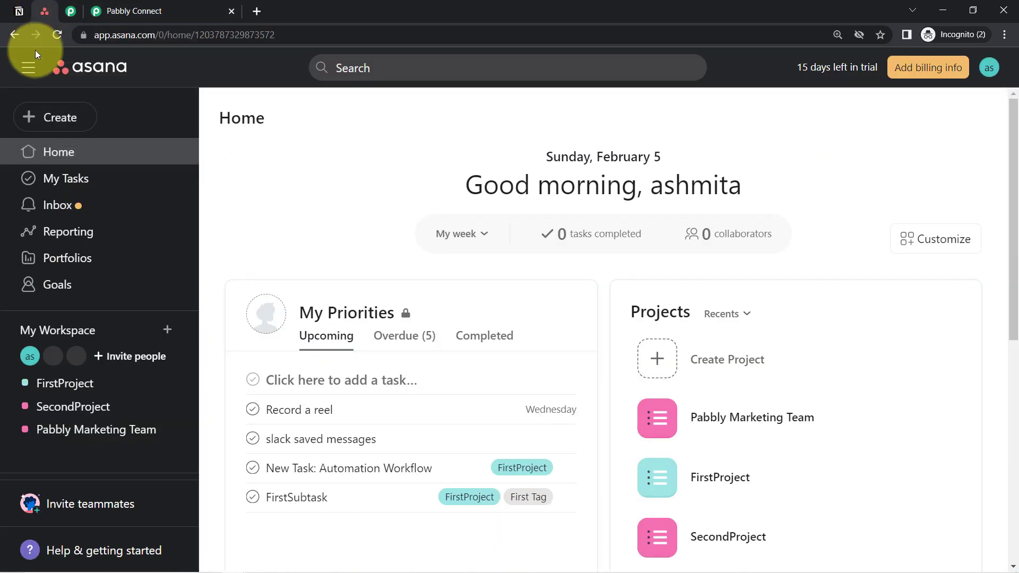
left_click(717, 422)
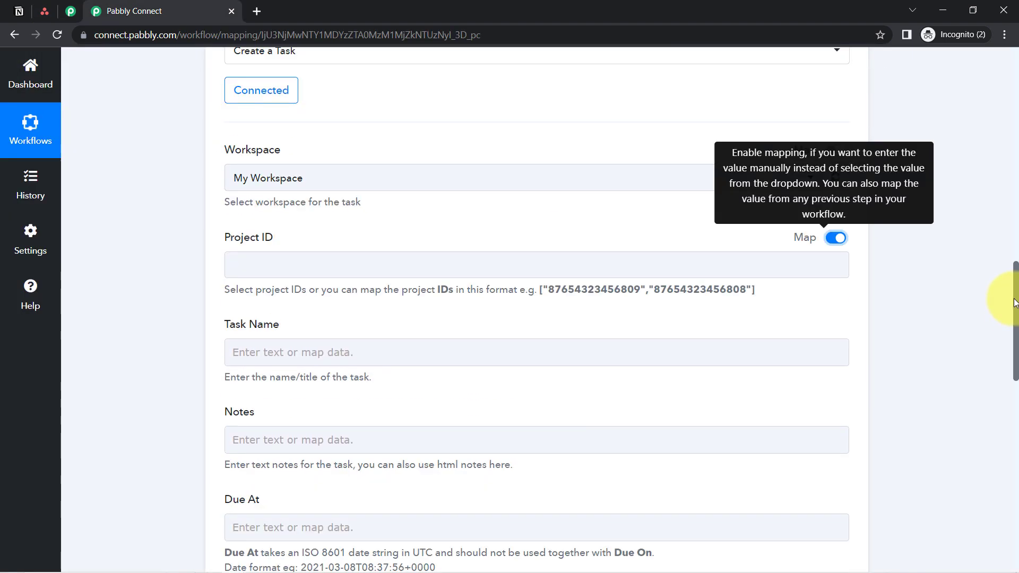
left_click(43, 10)
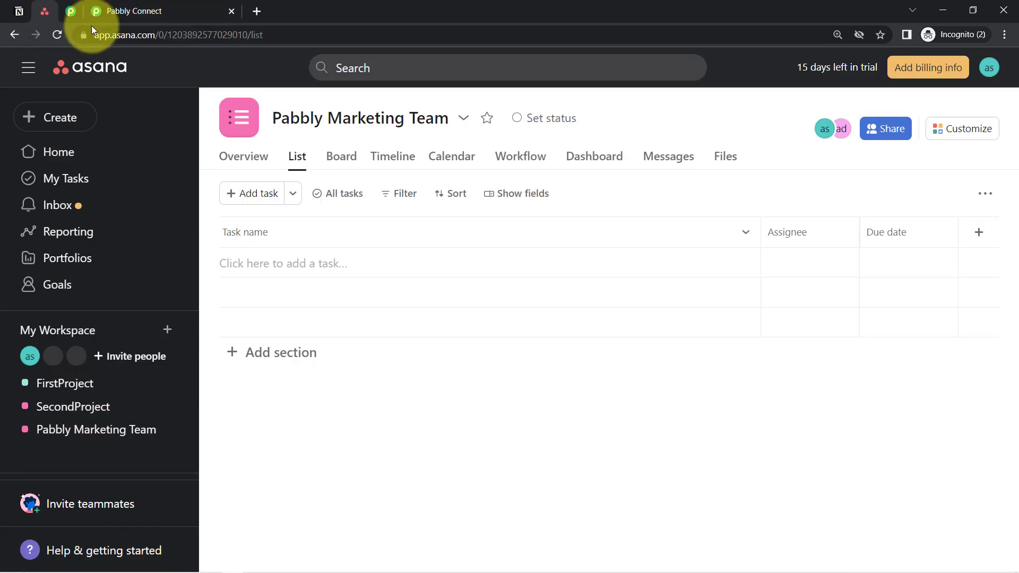
left_click_drag(140, 35, 352, 57)
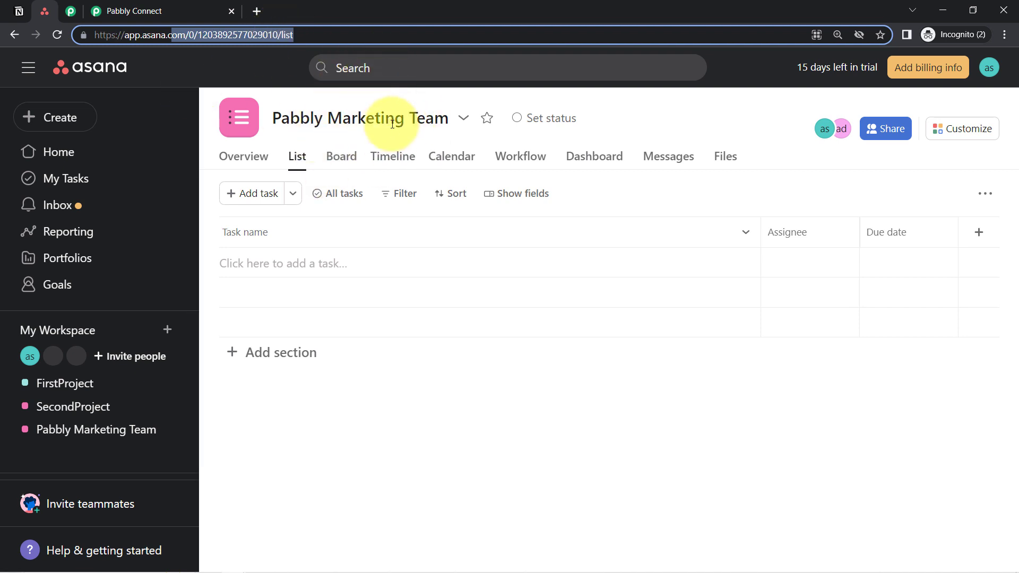
left_click(296, 34)
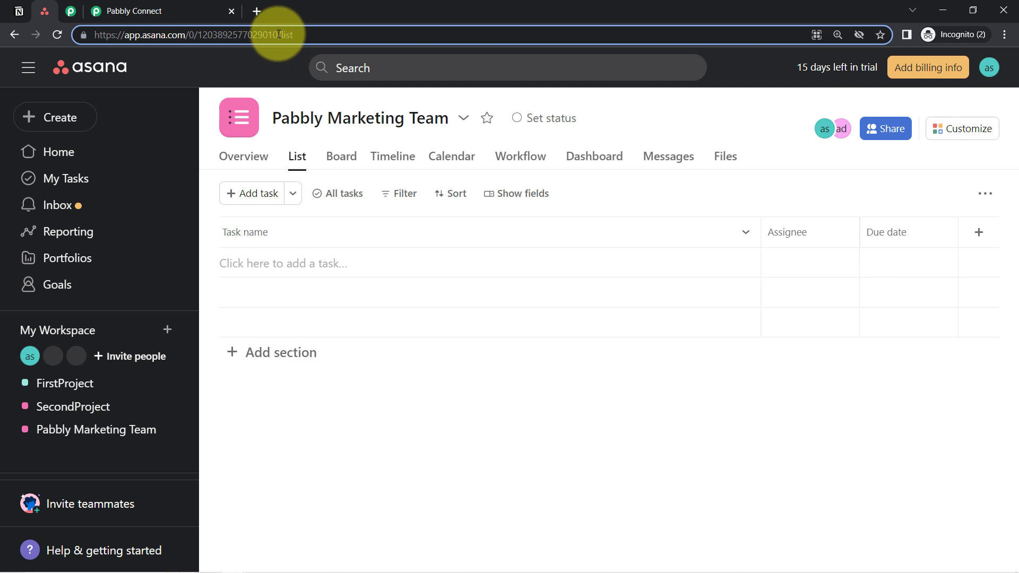
left_click_drag(277, 35, 202, 40)
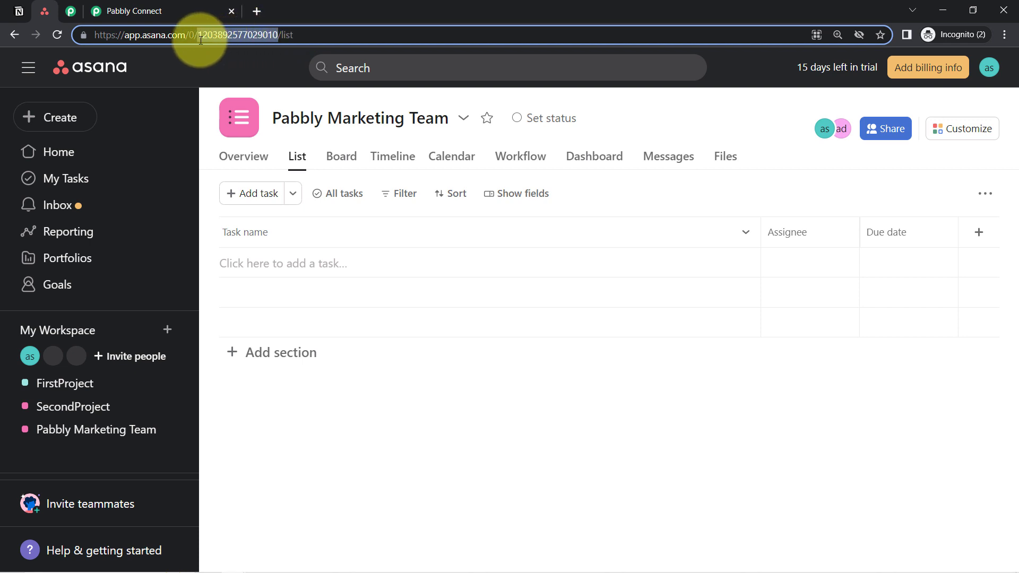
left_click(169, 9)
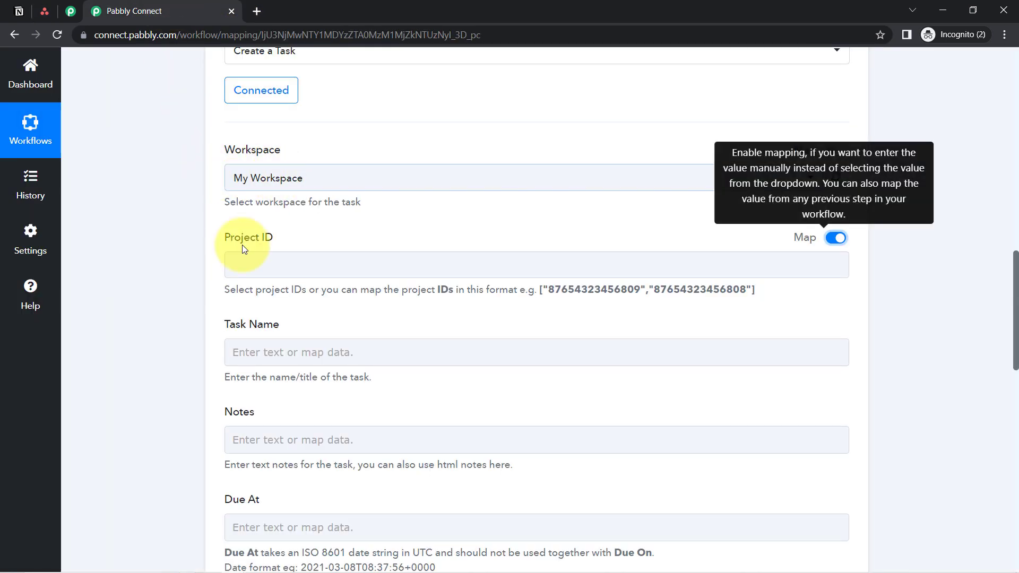
left_click(282, 266)
double_click(594, 289)
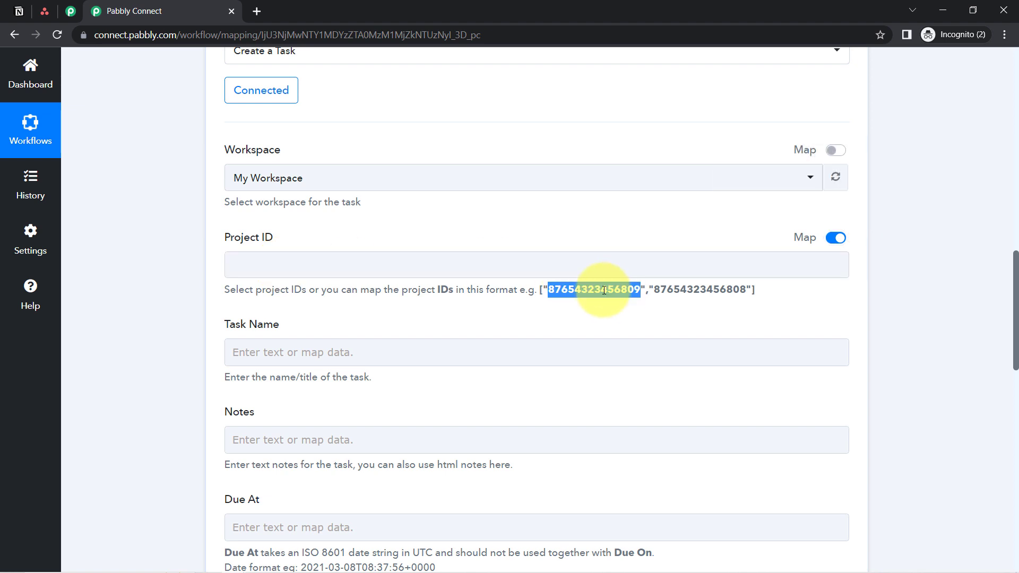
double_click(700, 288)
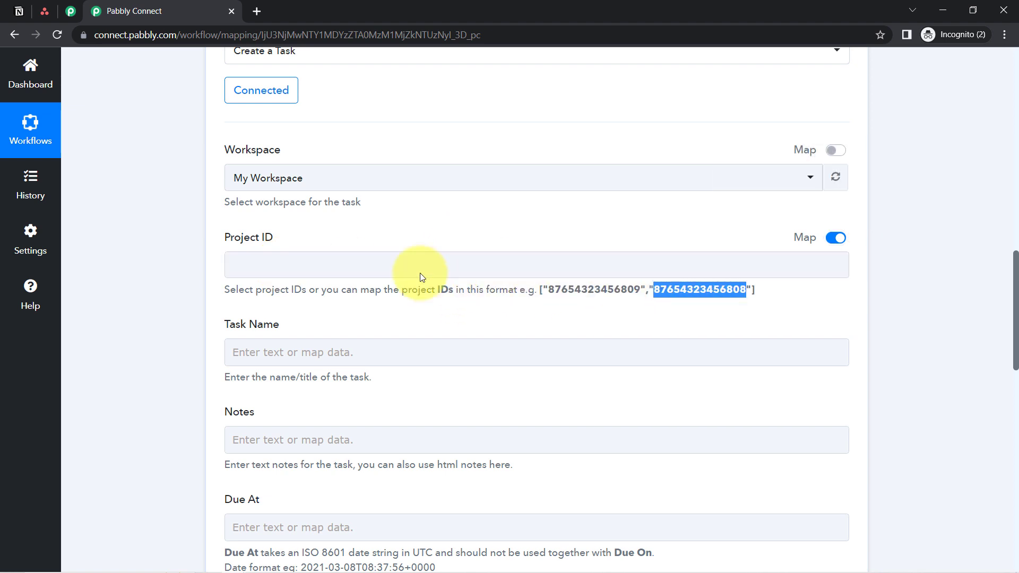
Turn off mapping for the Project ID field, keeping Pabbly Marketing Team as the selected project.
left_click(835, 237)
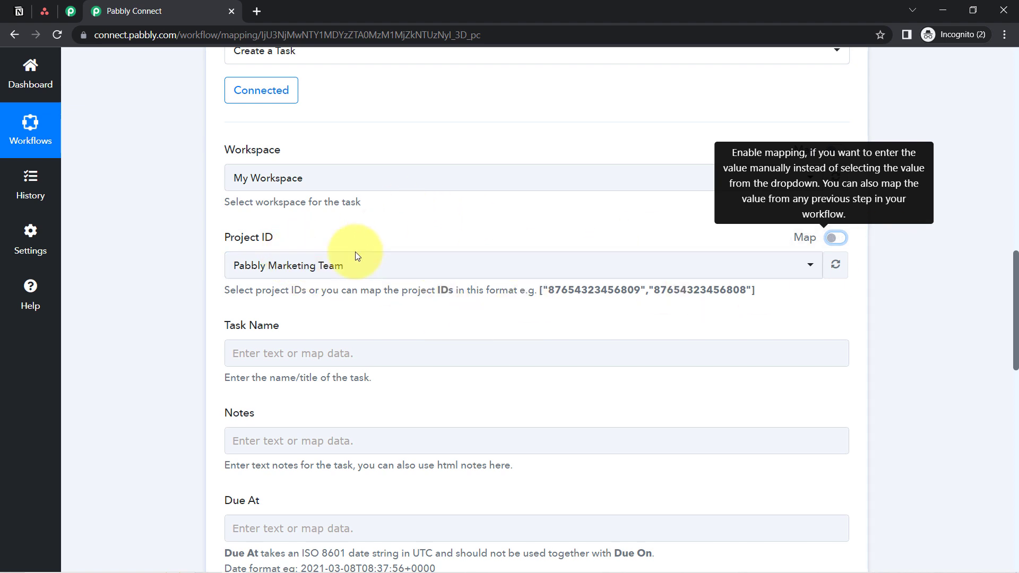
left_click(326, 265)
left_click(199, 314)
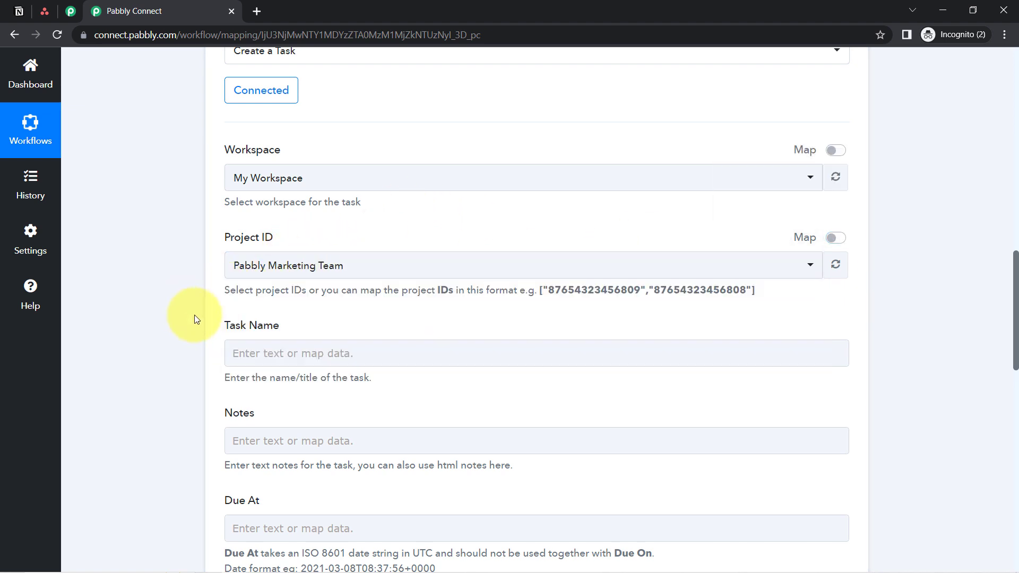
Expand the Notion trigger's received response and map Properties Task Name Title 0 Text Content to the Asana Task Name field.
left_click_drag(229, 325, 285, 332)
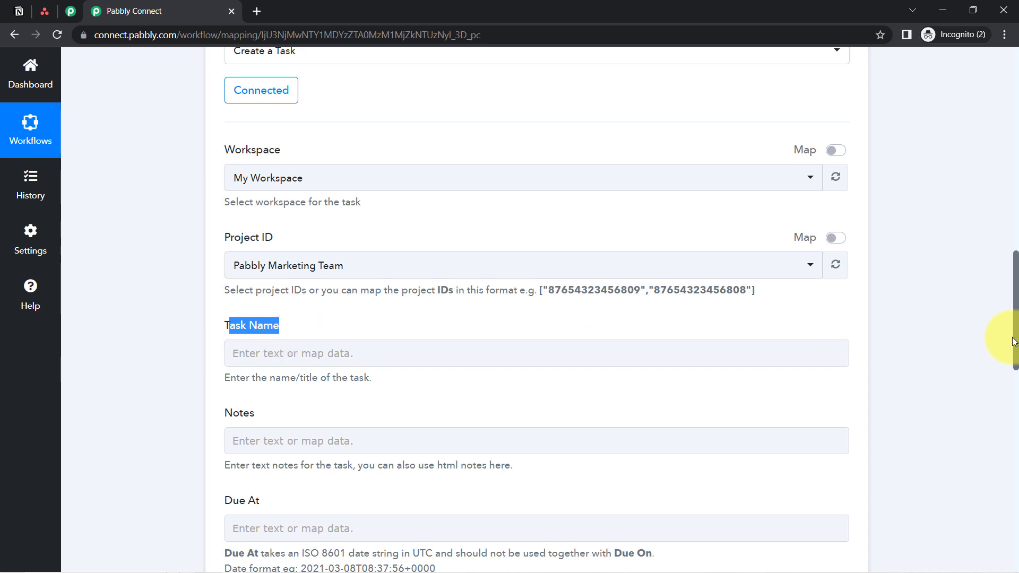
left_click_drag(1016, 342, 994, 244)
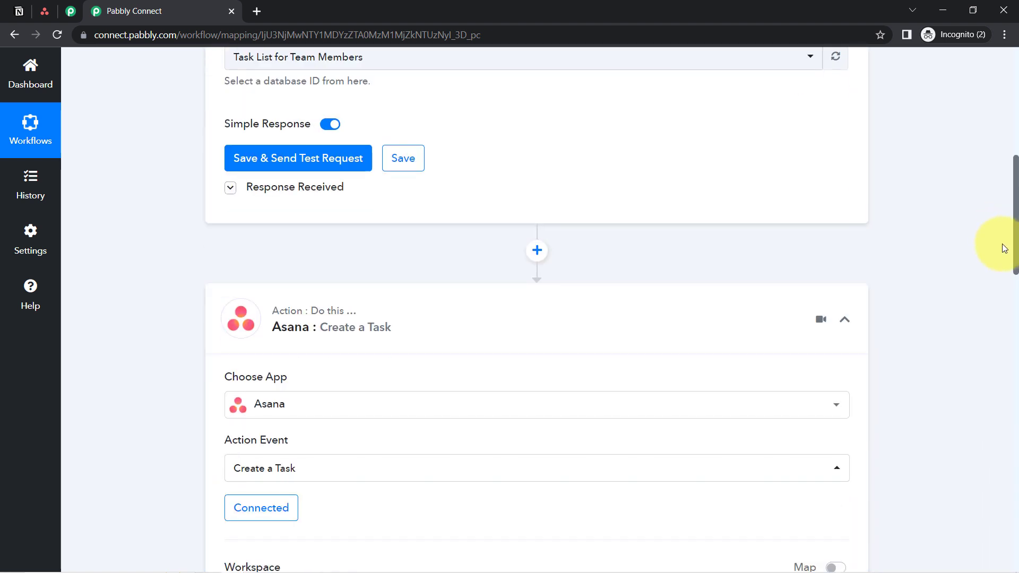
left_click(325, 187)
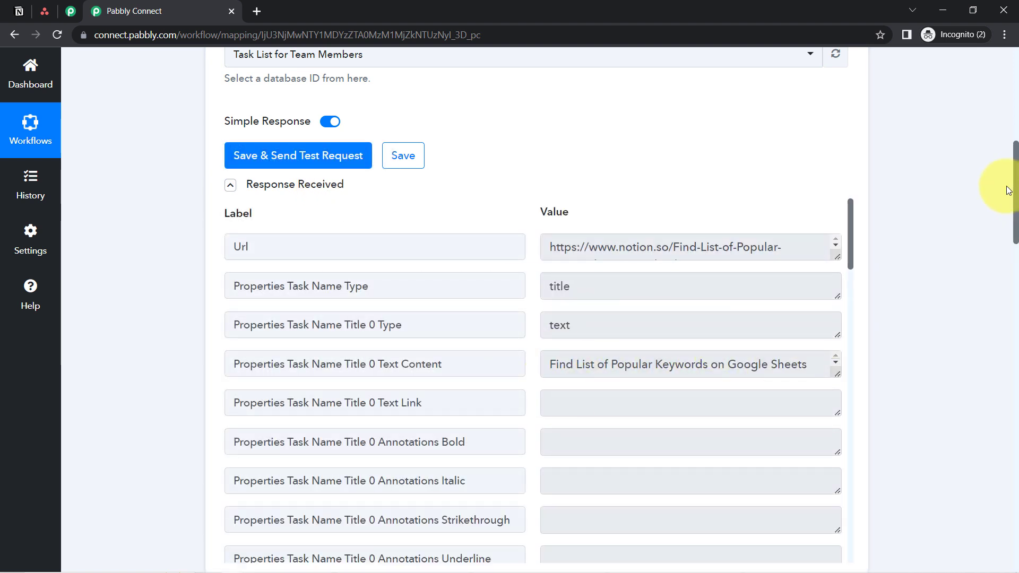
left_click_drag(1016, 191, 1016, 385)
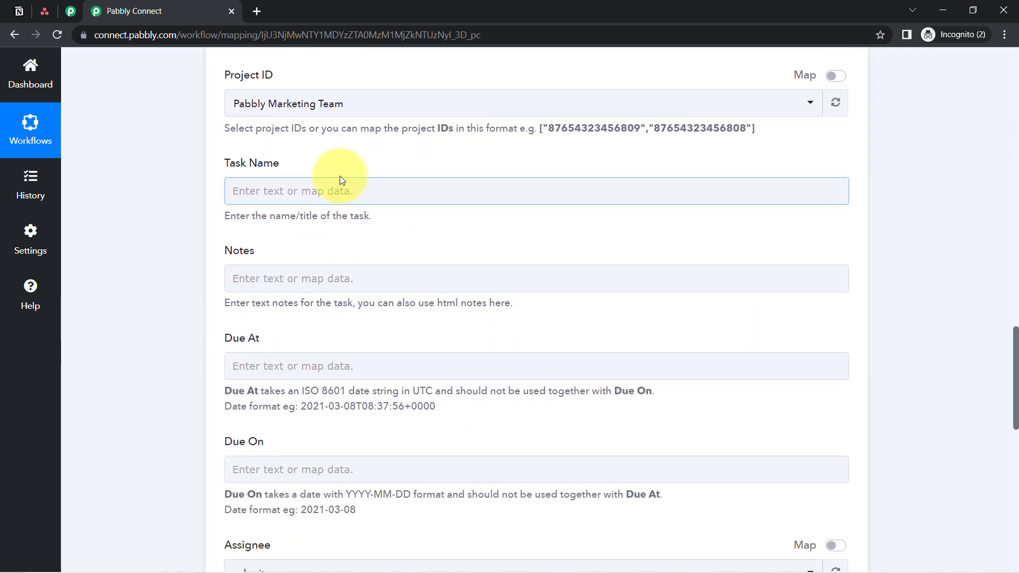
left_click(304, 186)
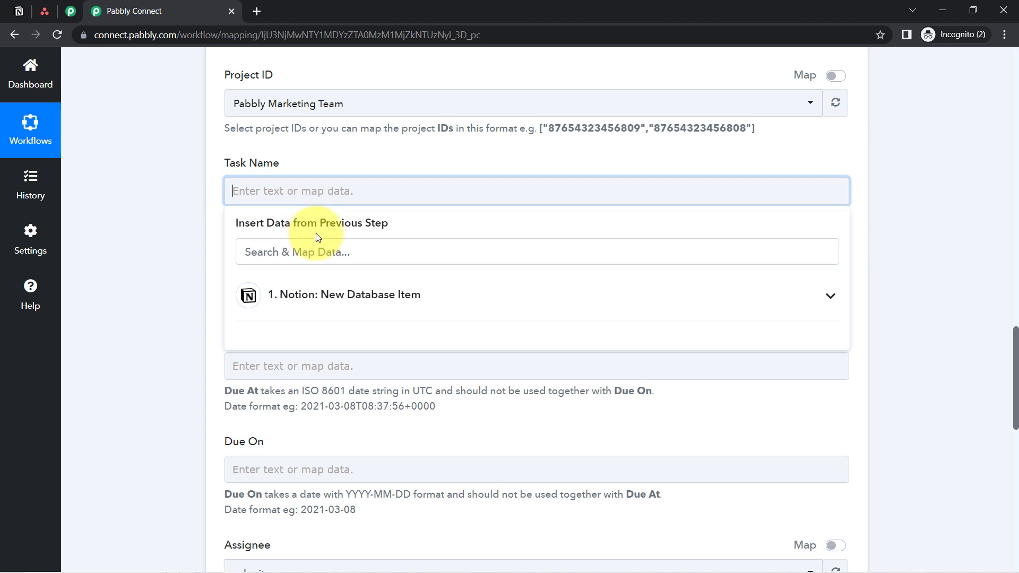
left_click(344, 296)
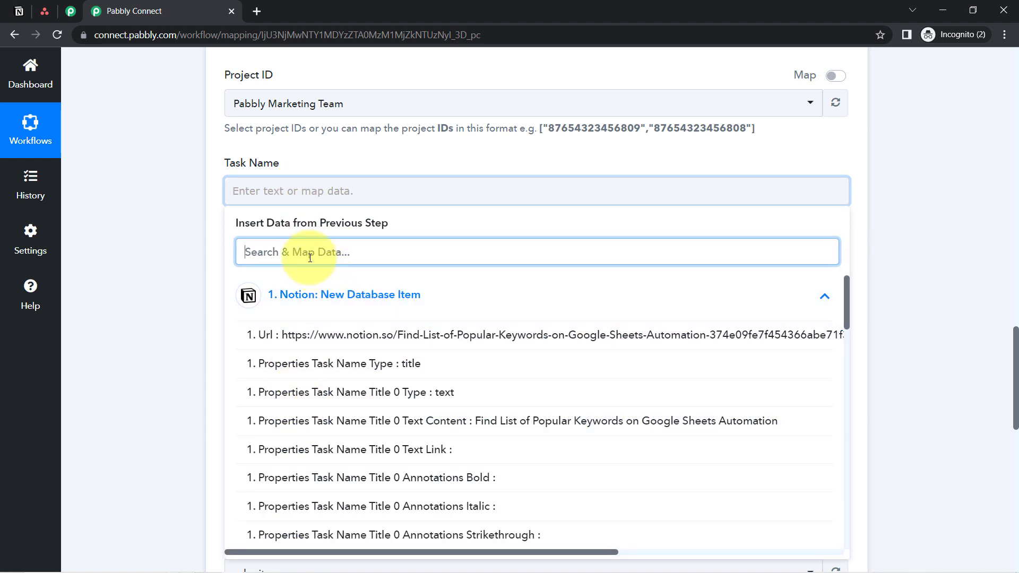
type("ta")
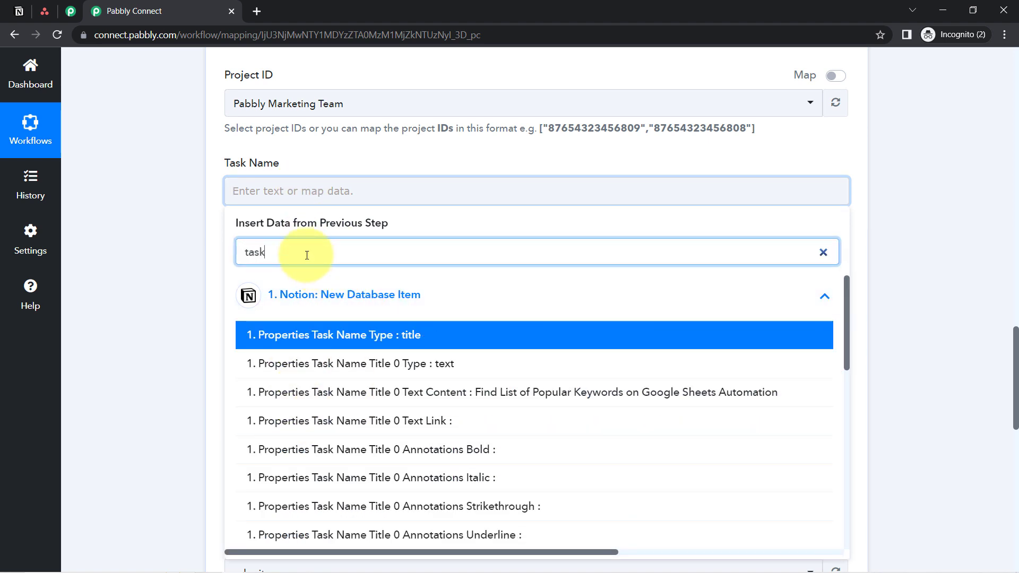
type("sk")
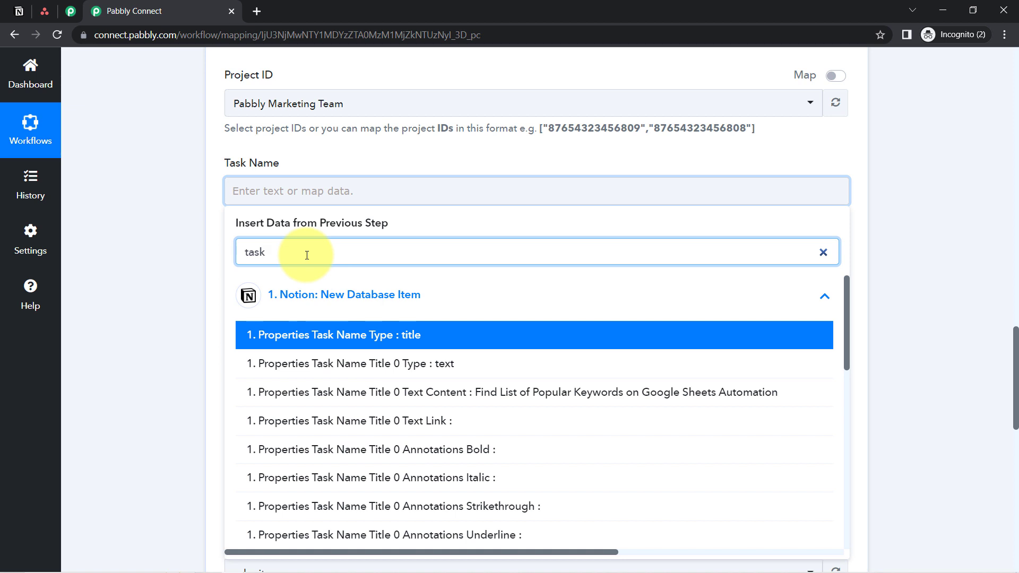
type(" na")
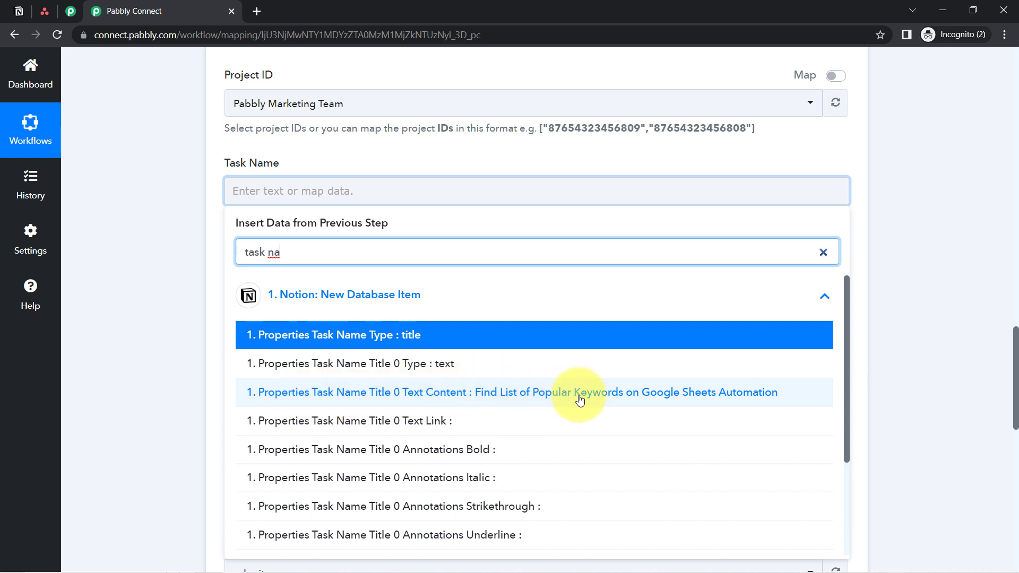
left_click(621, 402)
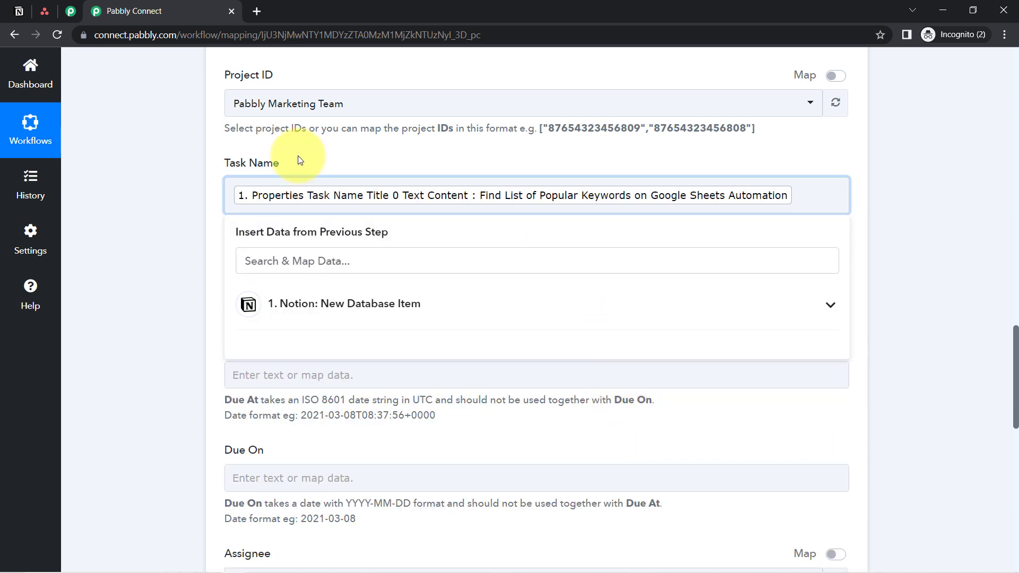
left_click(183, 221)
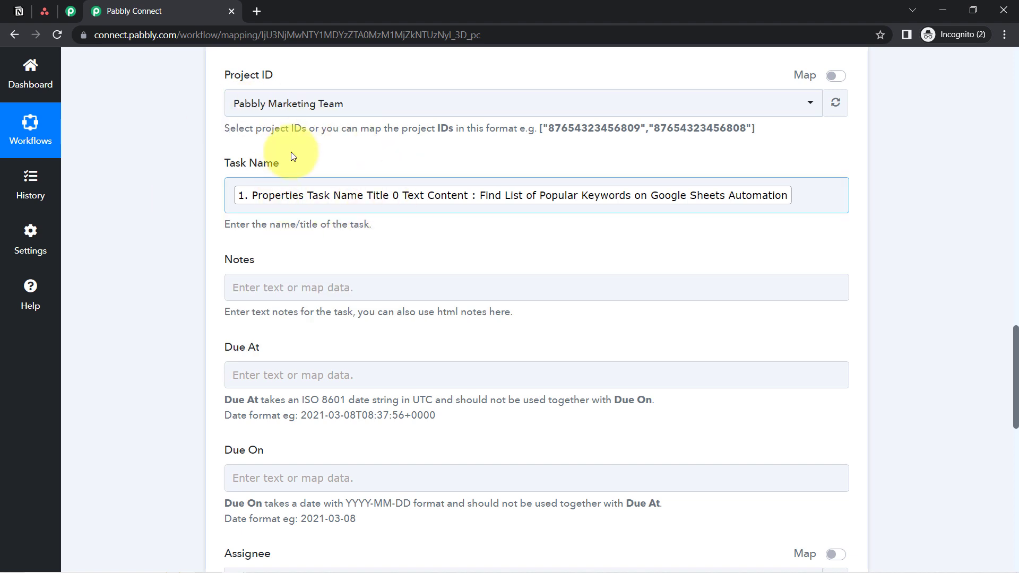
left_click(362, 239)
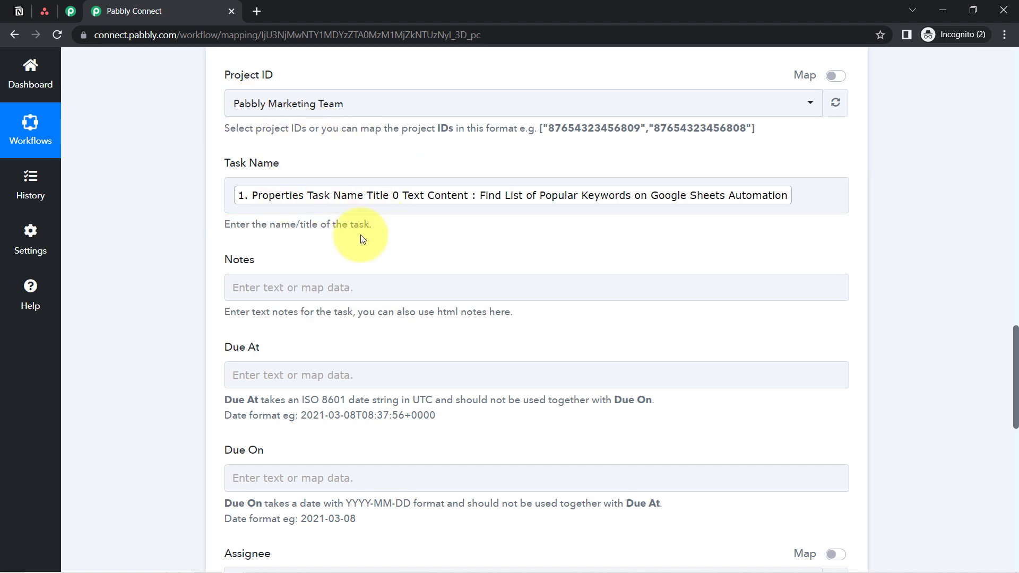
Map Properties Task Description Rich Text 0 Text Content from the Notion trigger to the Asana Notes field.
double_click(238, 264)
left_click(252, 296)
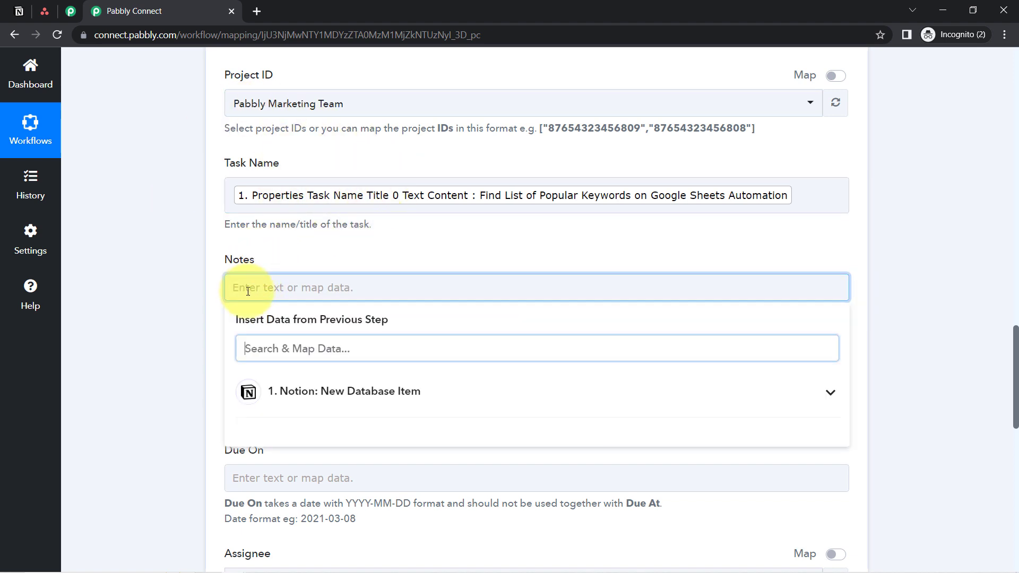
left_click(261, 348)
type("descr")
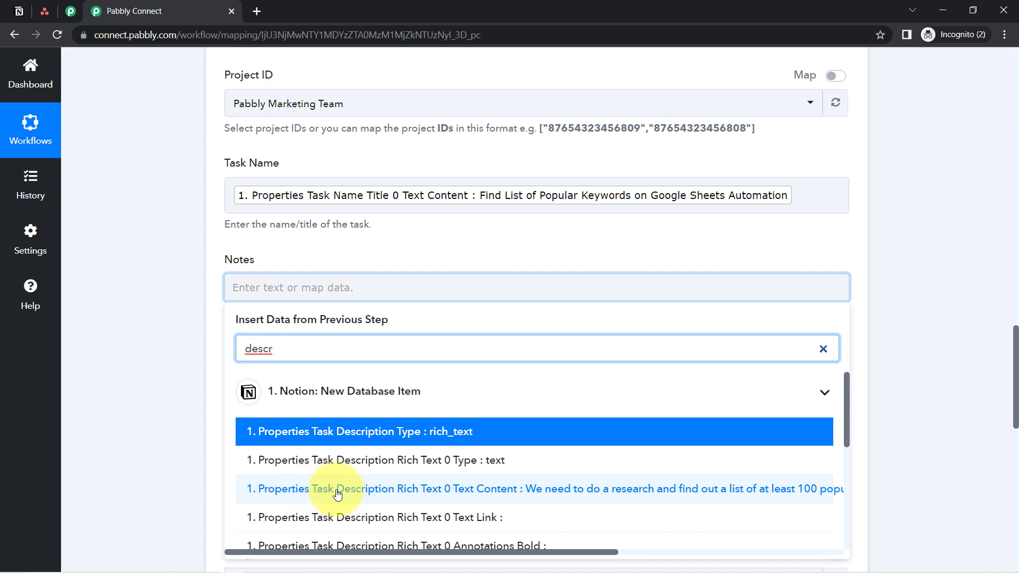
left_click(526, 488)
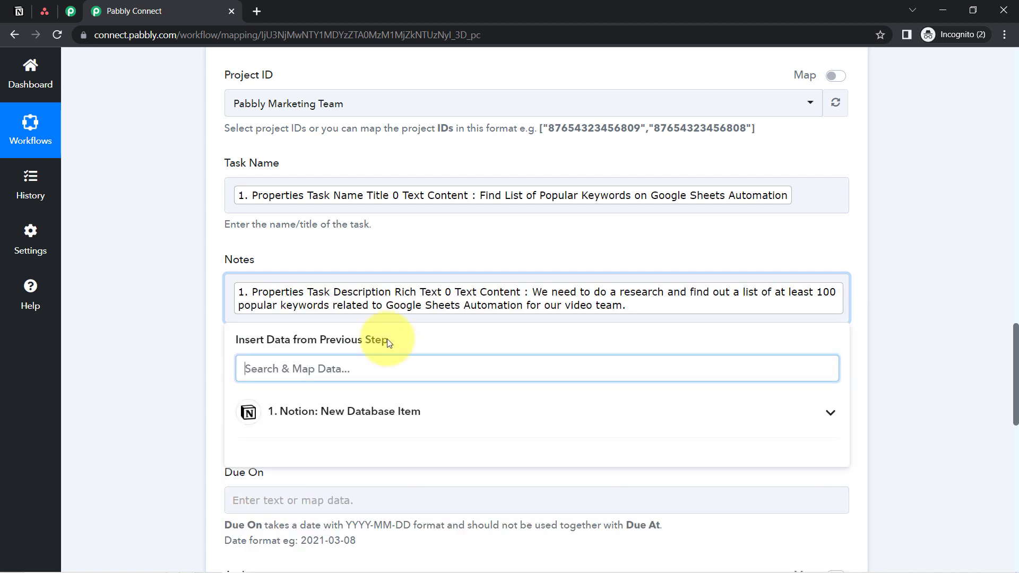
Search the Notion trigger data for "due" and map Properties Due Date Date Start to the Asana Due On field.
left_click(178, 372)
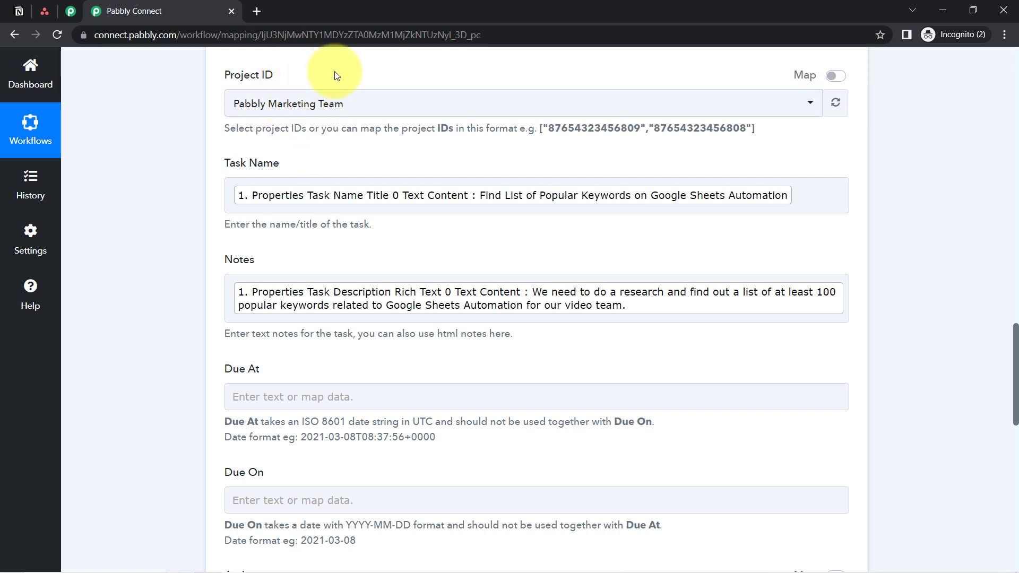
left_click_drag(1017, 375, 1003, 359)
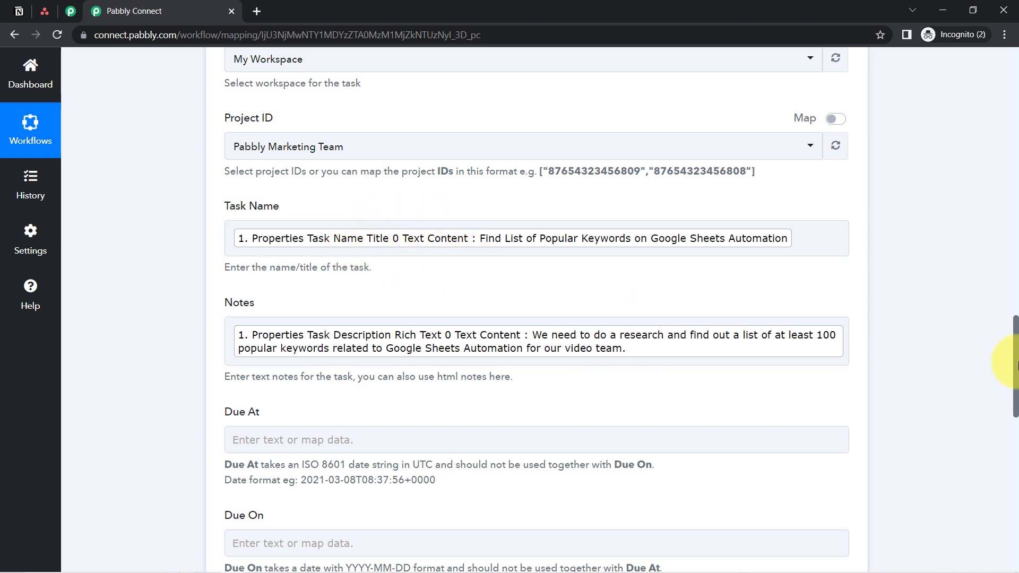
left_click_drag(1016, 340, 1017, 401)
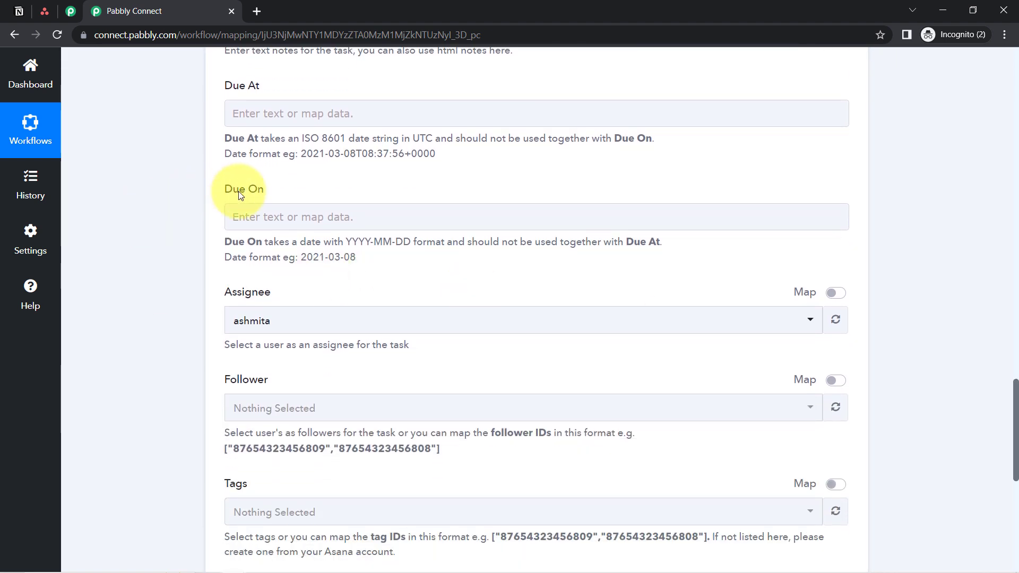
left_click(260, 190)
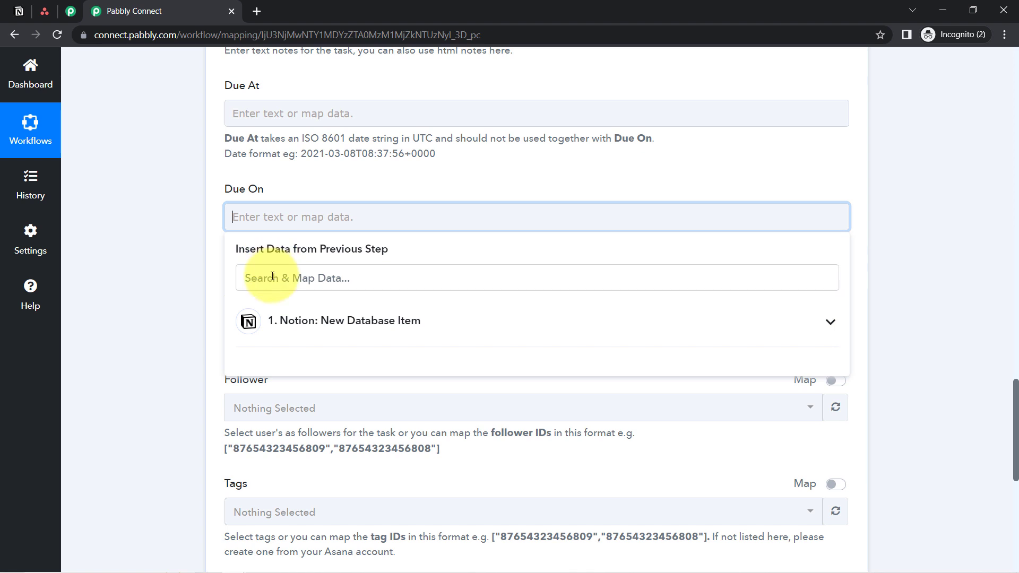
type("due")
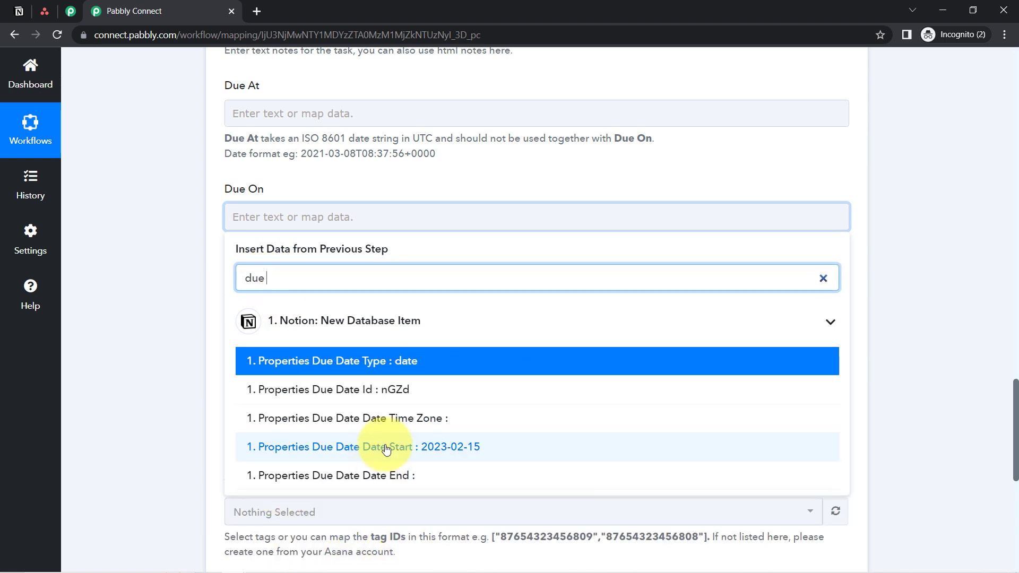
left_click(428, 457)
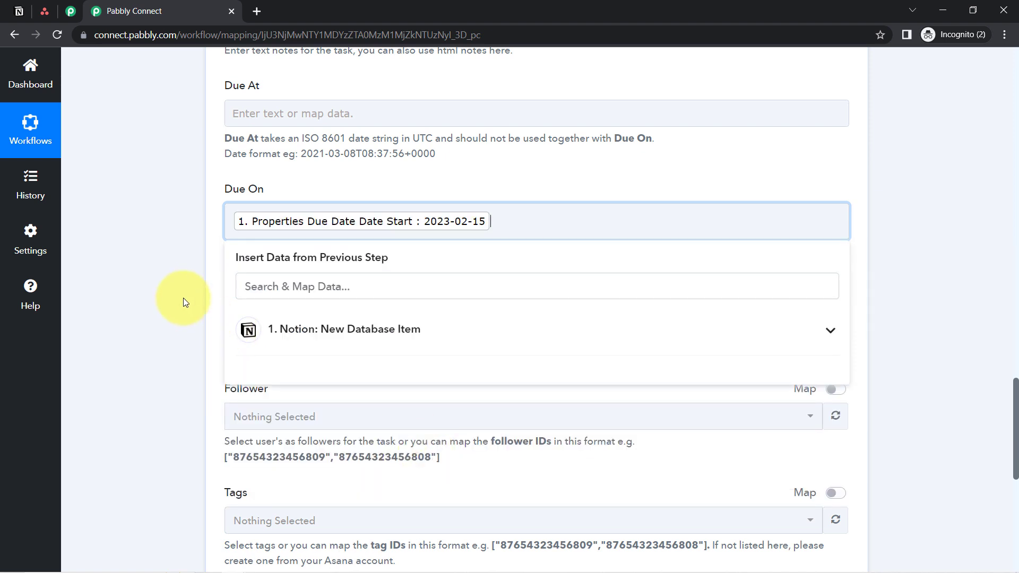
left_click(181, 295)
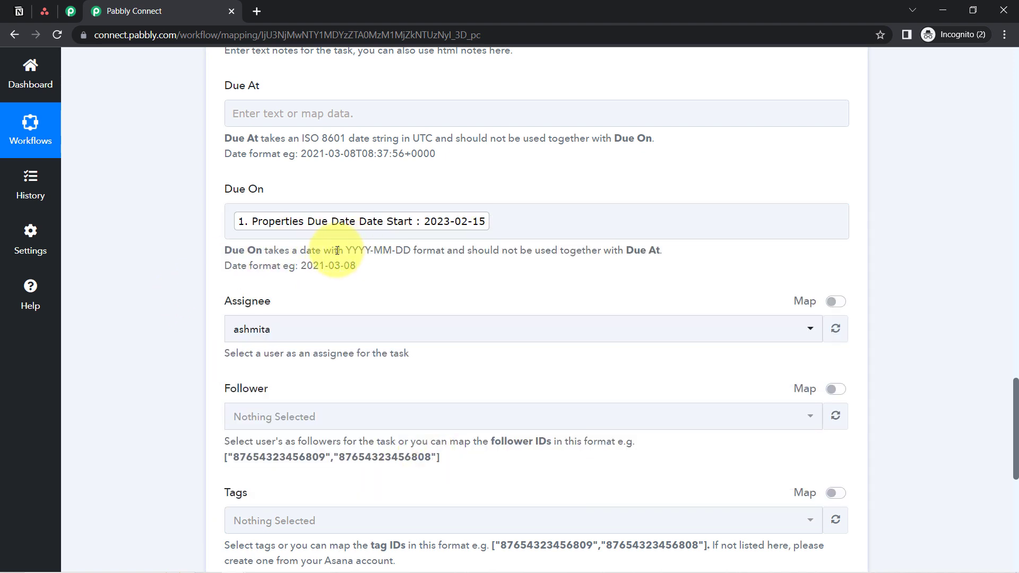
Compare the mapped due date with the required YYYY-MM-DD format and review the Asana action's filled-in fields.
left_click_drag(345, 250, 391, 266)
left_click(268, 250)
left_click_drag(351, 250, 382, 250)
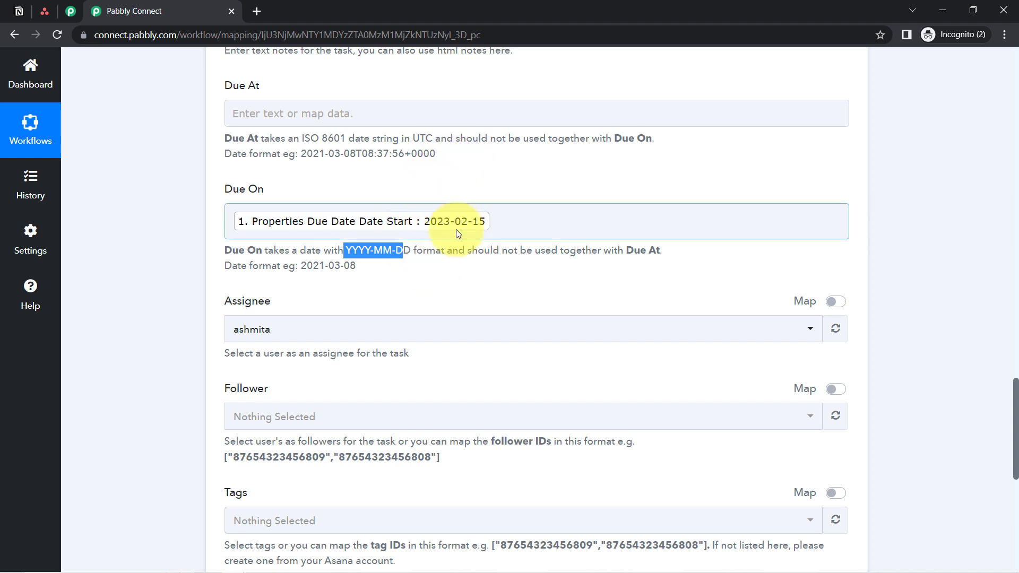
left_click(989, 411)
scroll(989, 410, "up", 1)
scroll(988, 426, "down", 1)
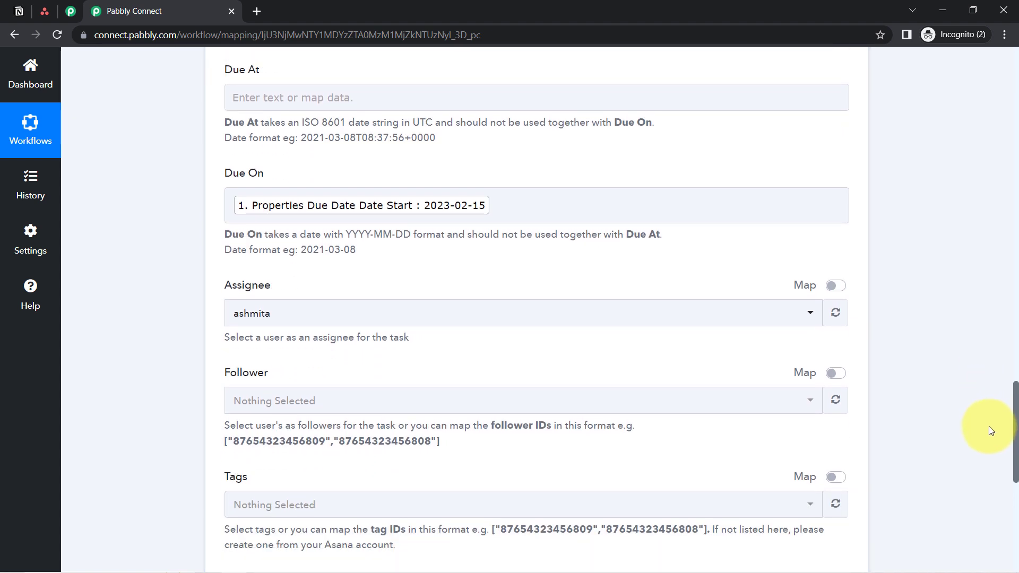
scroll(989, 420, "up", 1)
scroll(988, 416, "up", 1)
left_click(459, 286)
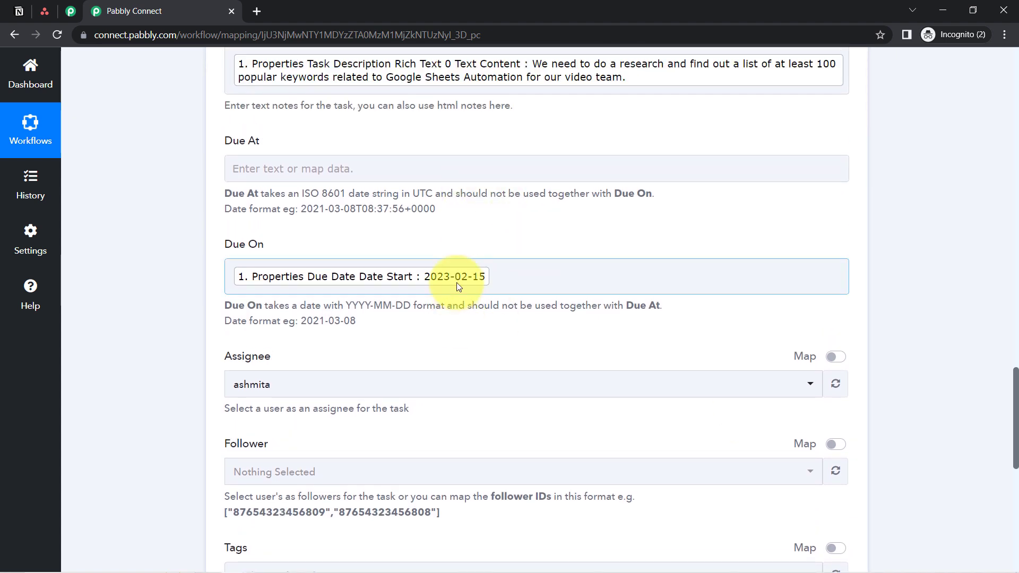
left_click(457, 257)
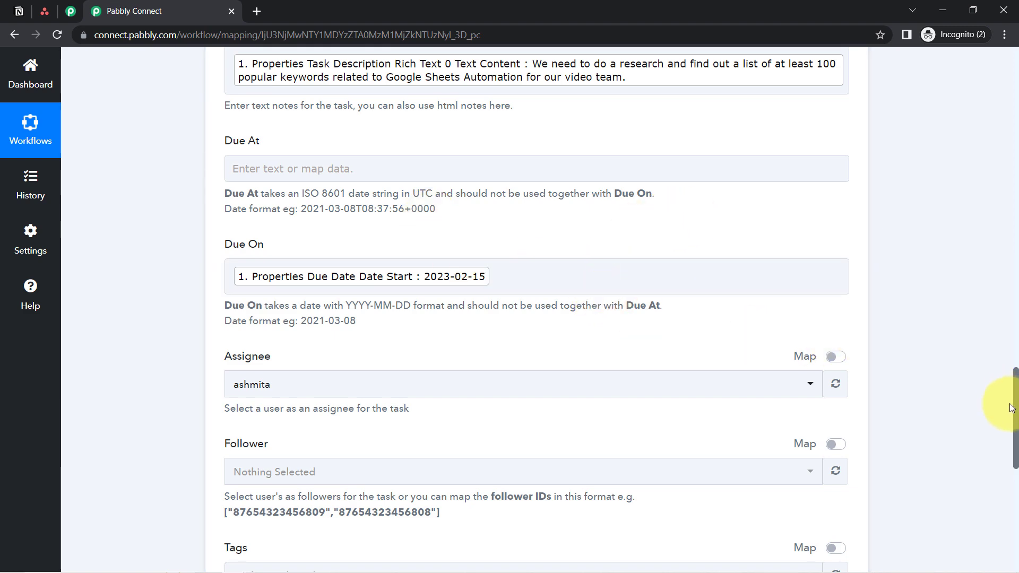
left_click_drag(1016, 422, 993, 280)
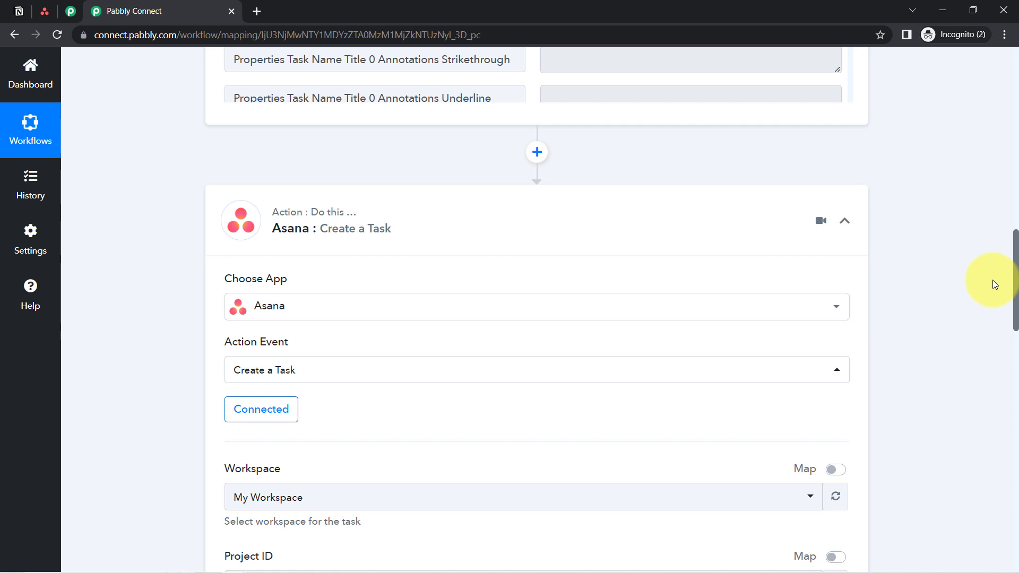
scroll(992, 284, "down", 9)
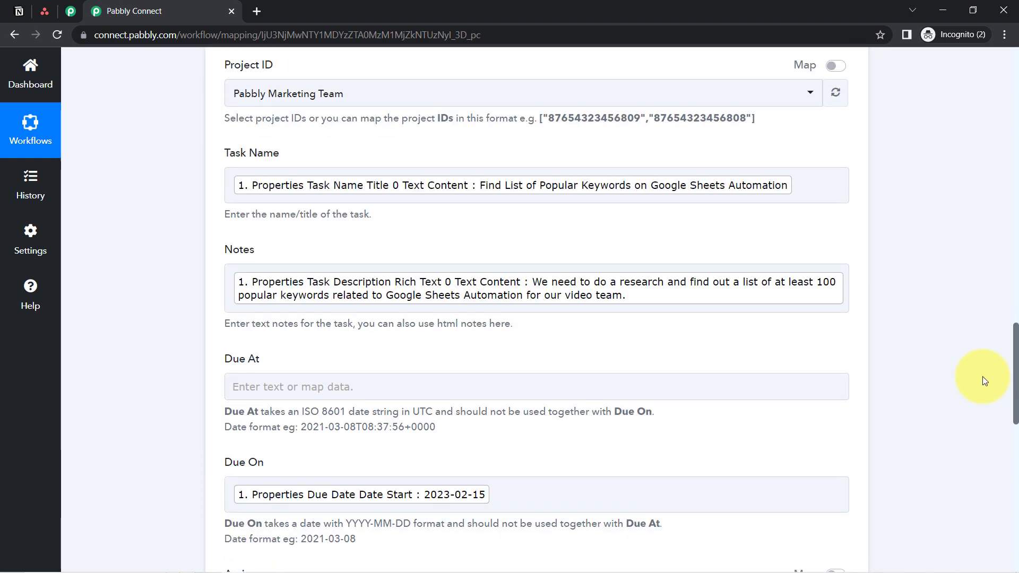
scroll(983, 380, "down", 6)
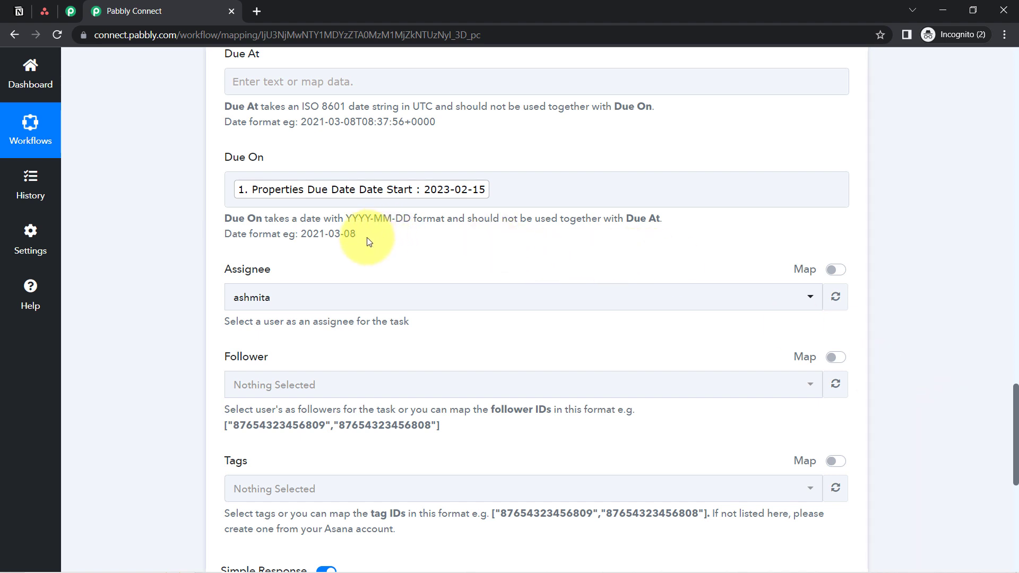
Set the Asana task's Assignee to the admin user instead of the account owner.
left_click_drag(226, 274, 283, 272)
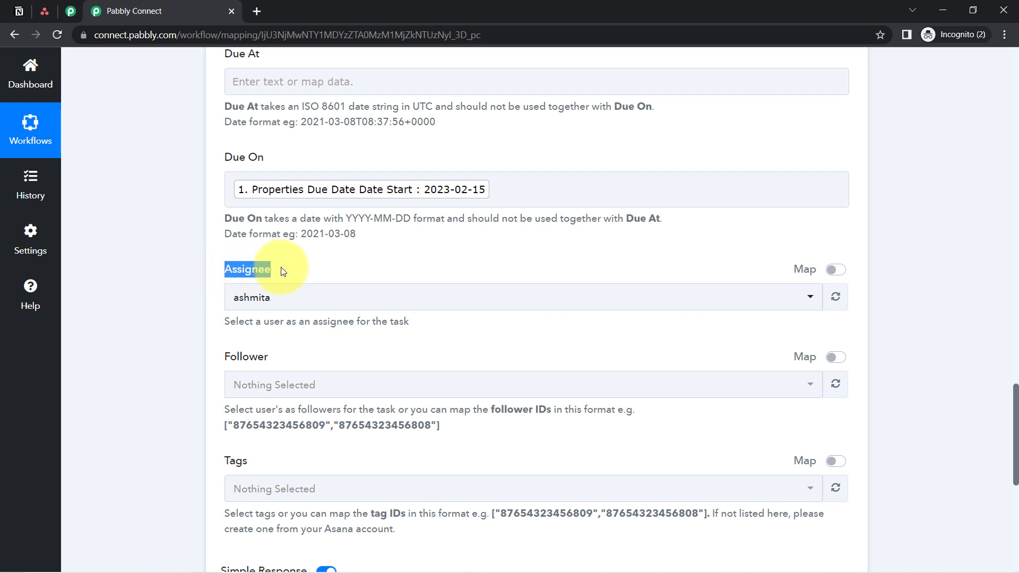
left_click(296, 298)
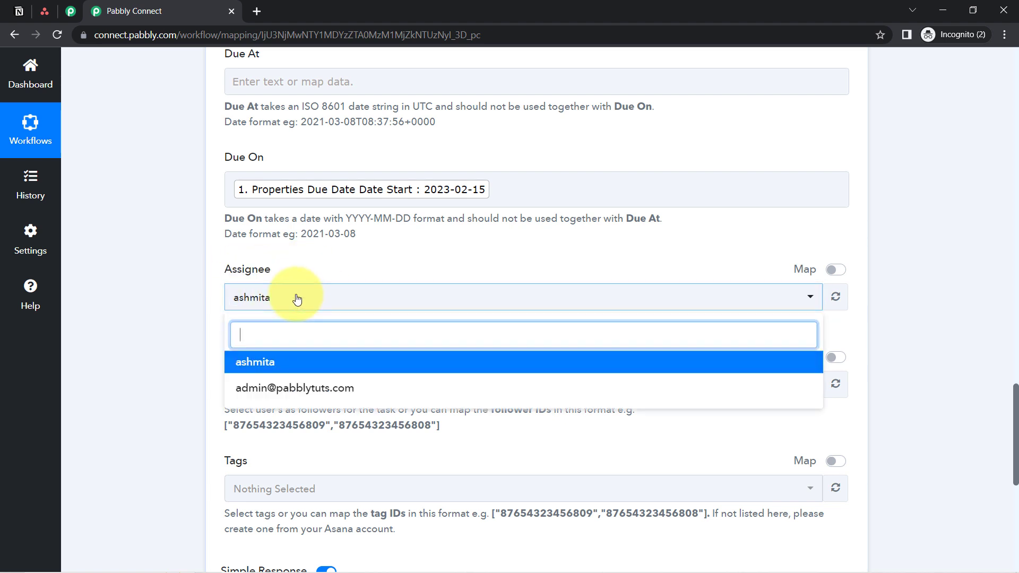
left_click(283, 393)
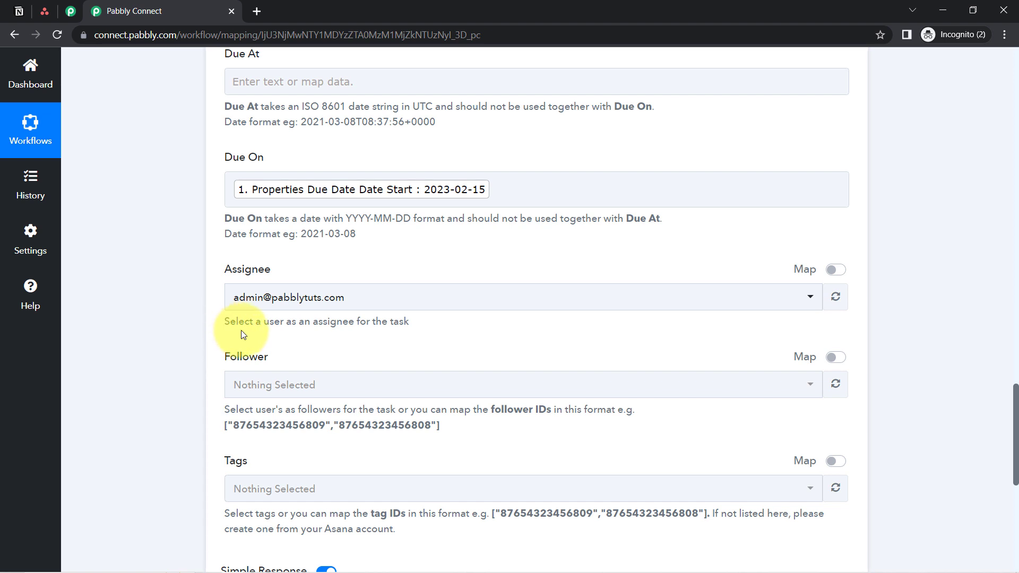
left_click_drag(243, 333, 359, 332)
left_click(368, 334)
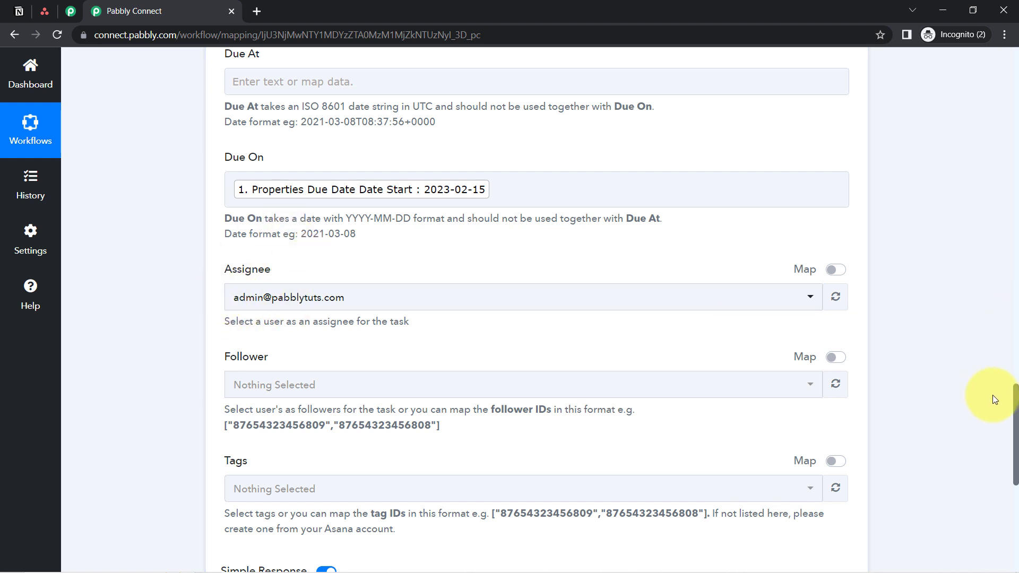
Review the Follower and Tags ID formats, leave both fields unselected, and save the Asana action with a test request.
left_click_drag(1014, 393, 1017, 425)
double_click(315, 293)
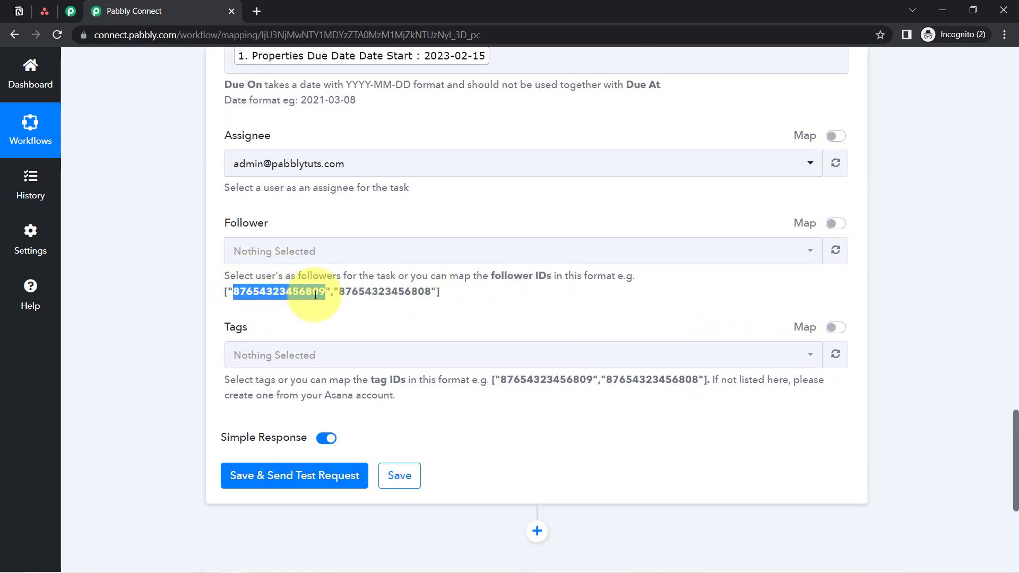
double_click(358, 292)
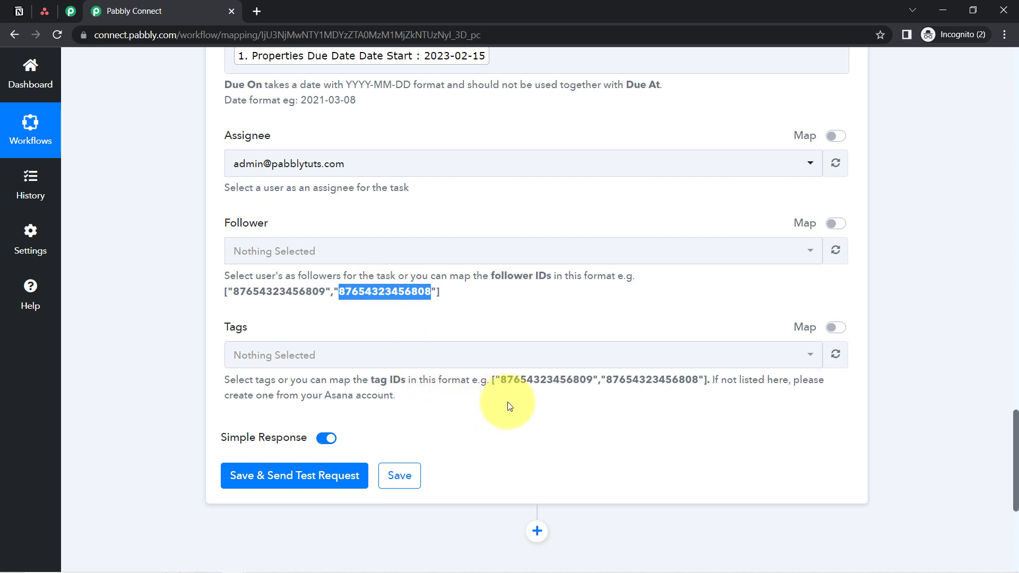
double_click(536, 380)
left_click_drag(617, 380, 626, 380)
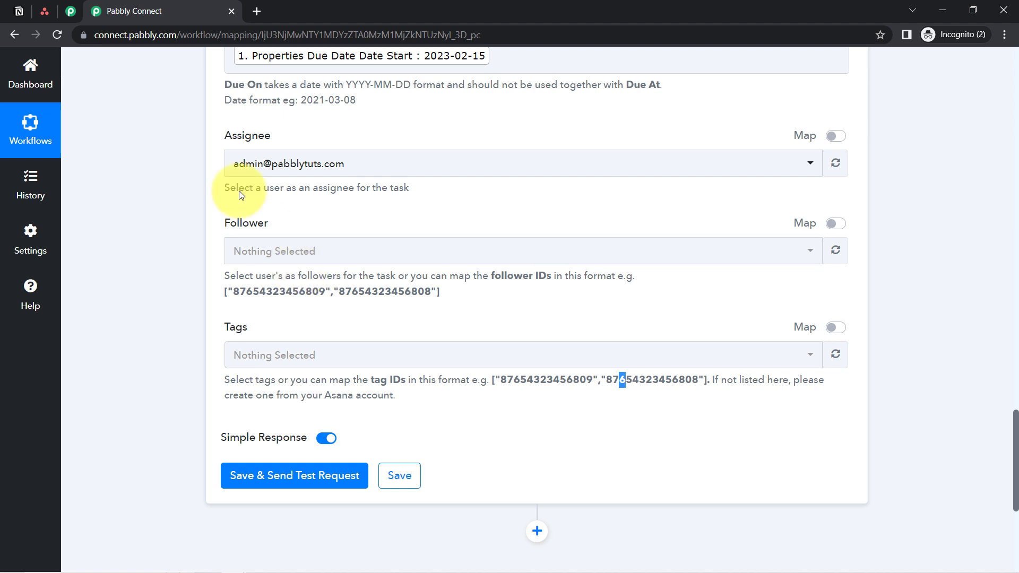
left_click(260, 482)
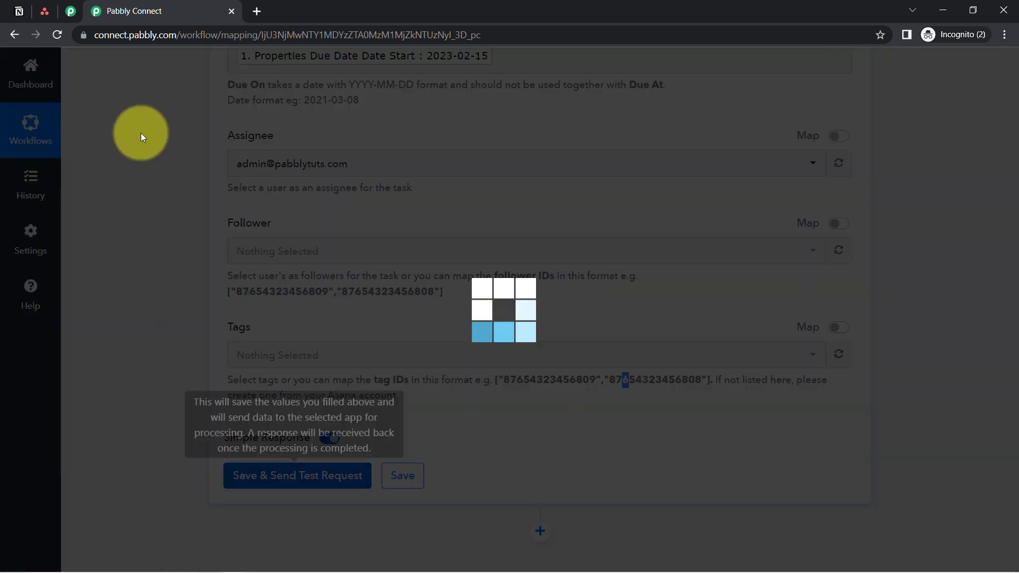
Switch to Asana, inspect the new task's assignee, due date and description, and compare them with the Notion entry.
left_click(43, 13)
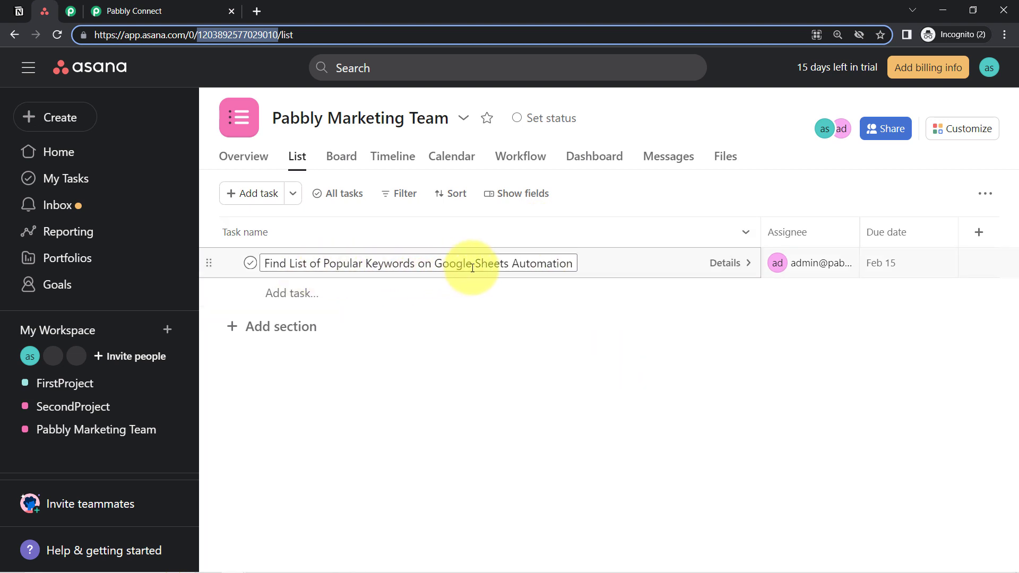
mouse_move(817, 271)
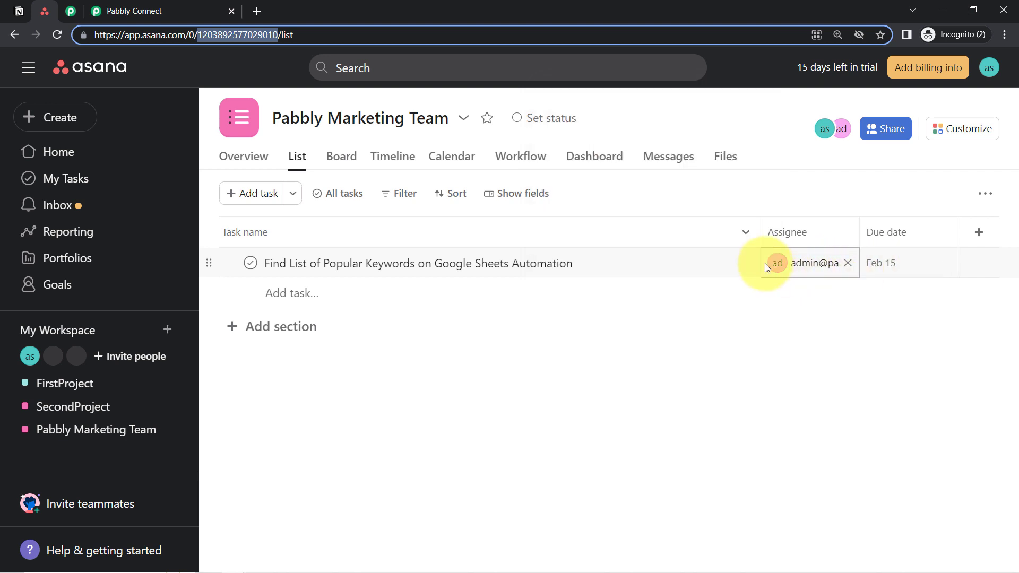
left_click(727, 264)
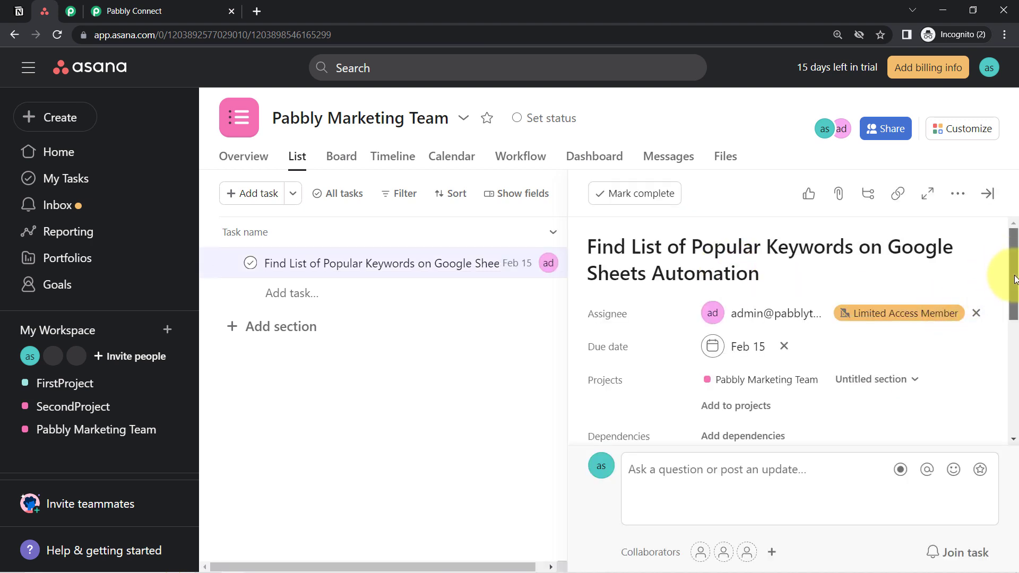
left_click_drag(1012, 265, 1012, 318)
left_click_drag(622, 302, 904, 313)
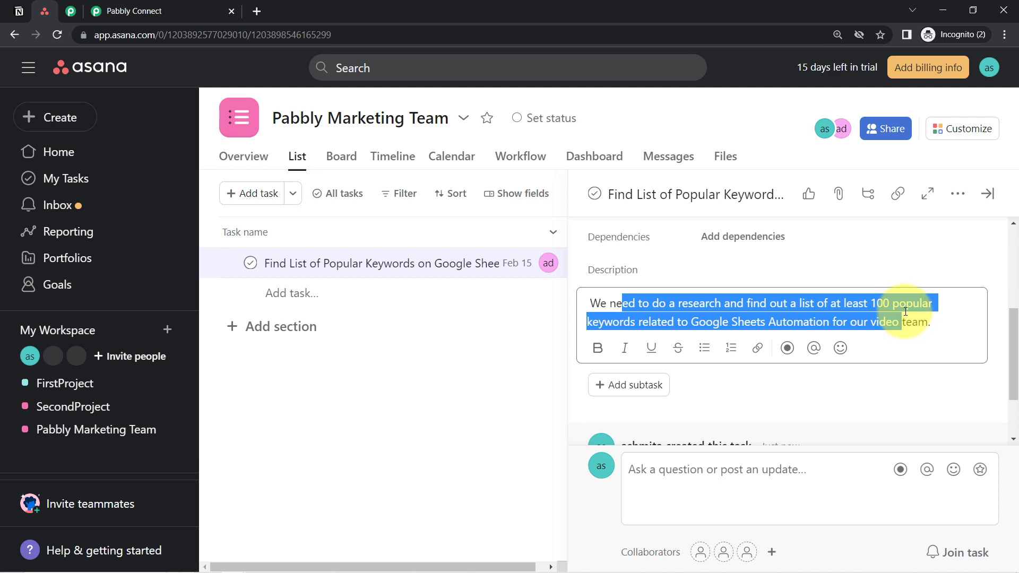
left_click(16, 7)
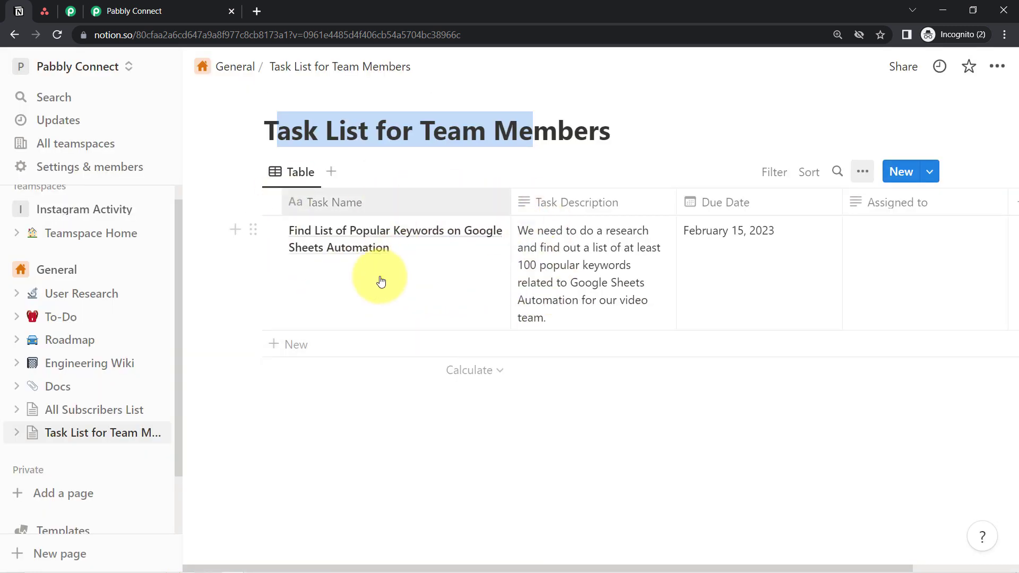
left_click(183, 9)
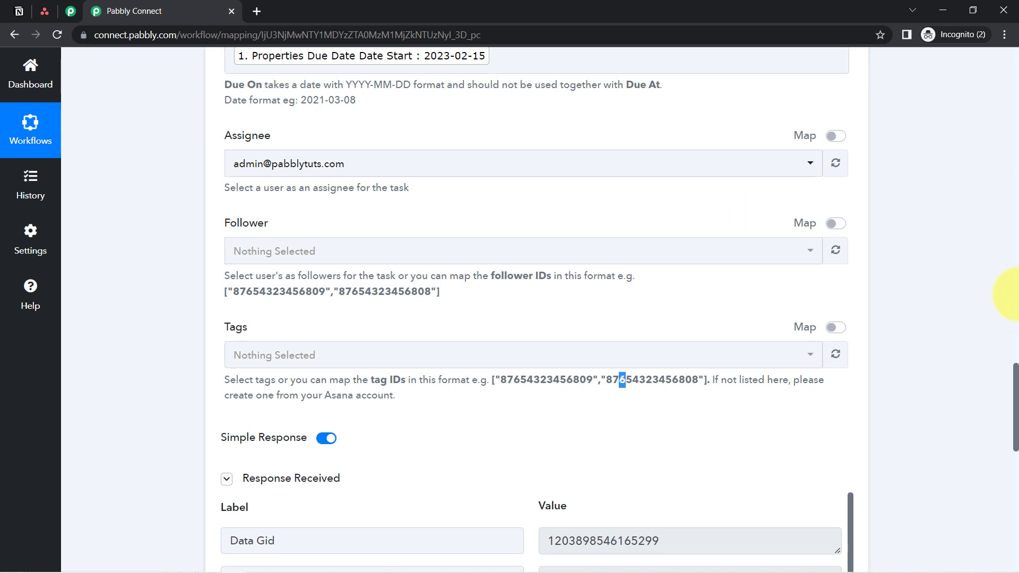
left_click(43, 12)
left_click(183, 10)
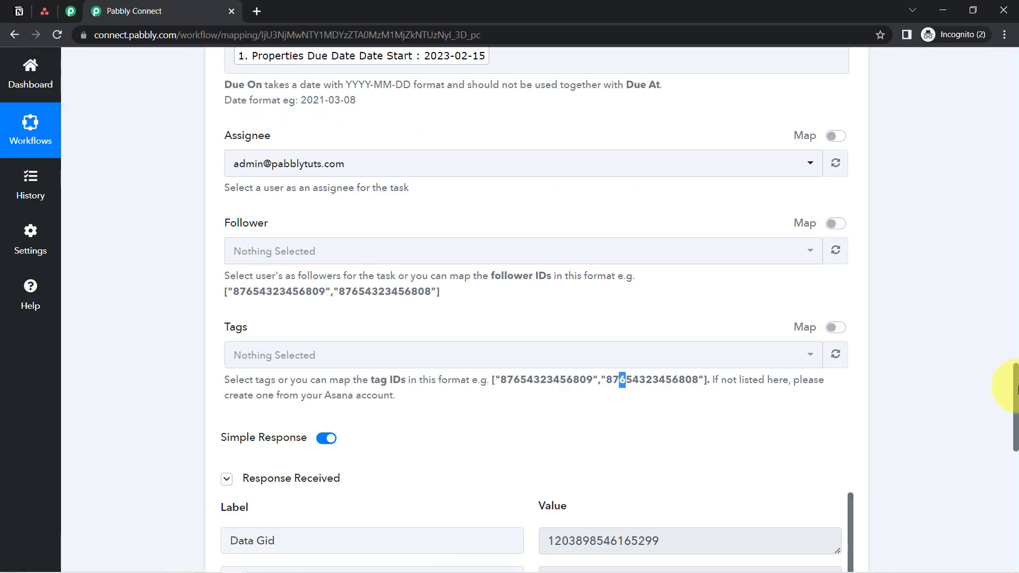
Check the Notion trigger's polling interval and revisit the Task List for Team Members database in Notion.
scroll(1017, 321, "up", 1)
scroll(1017, 321, "up", 15)
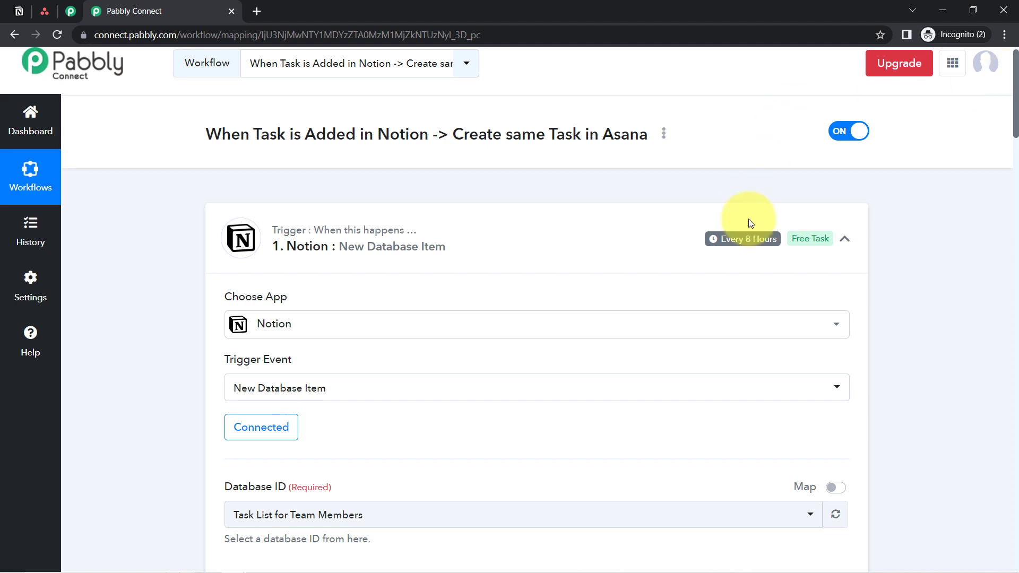
mouse_move(729, 244)
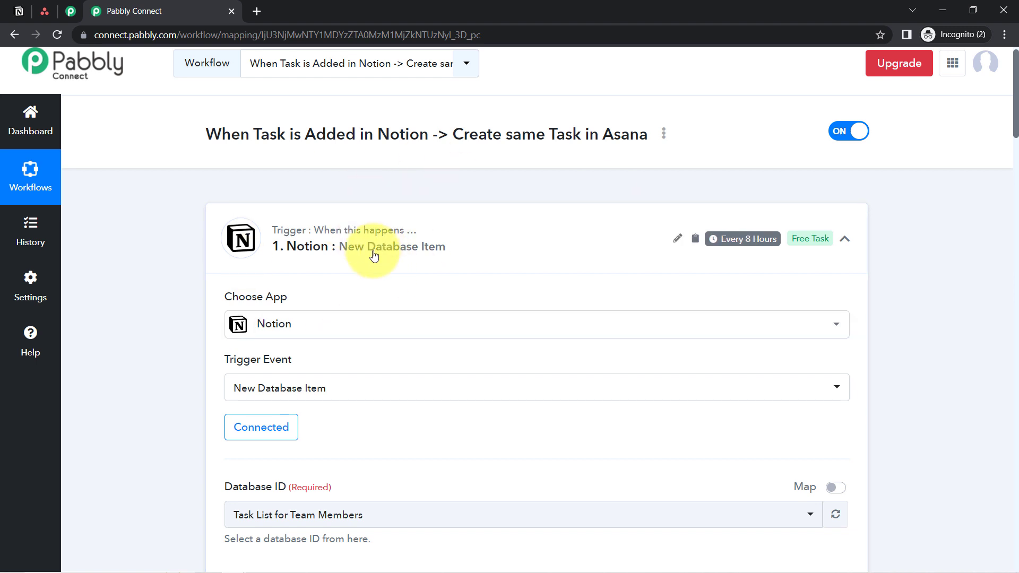
left_click(21, 16)
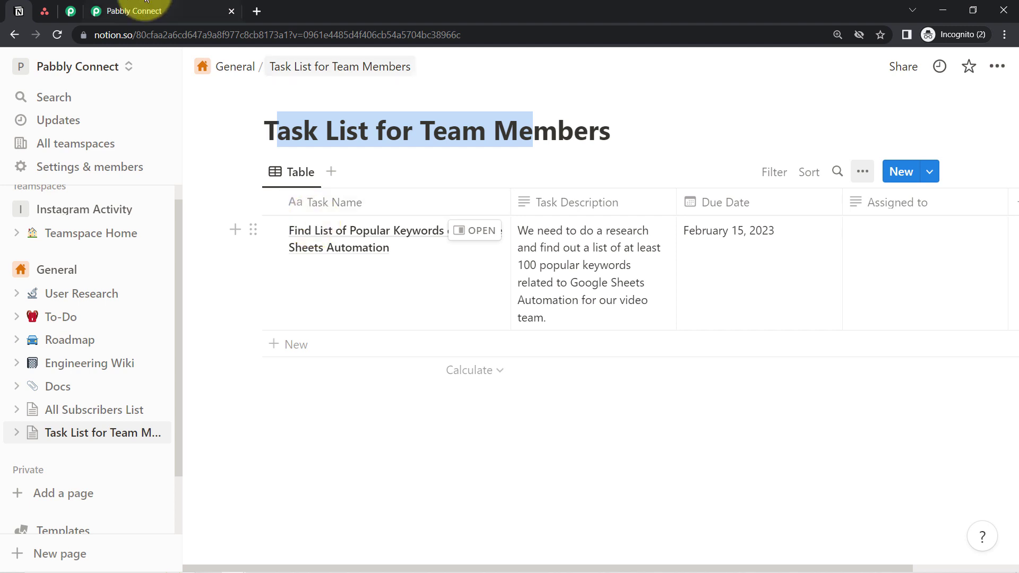
left_click(69, 12)
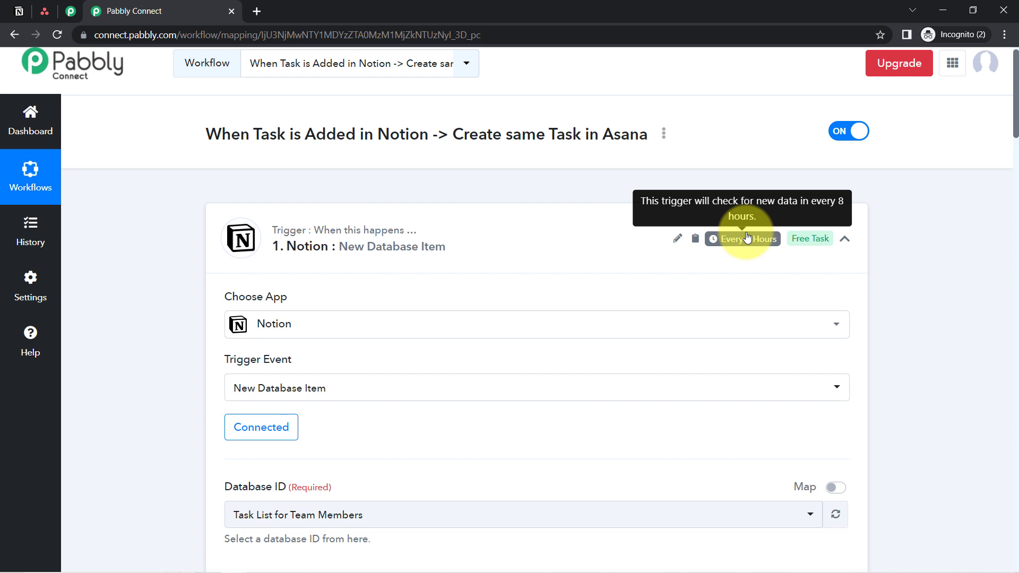
Collapse the Notion trigger and Asana action, and copy the workflow's share link.
left_click(375, 244)
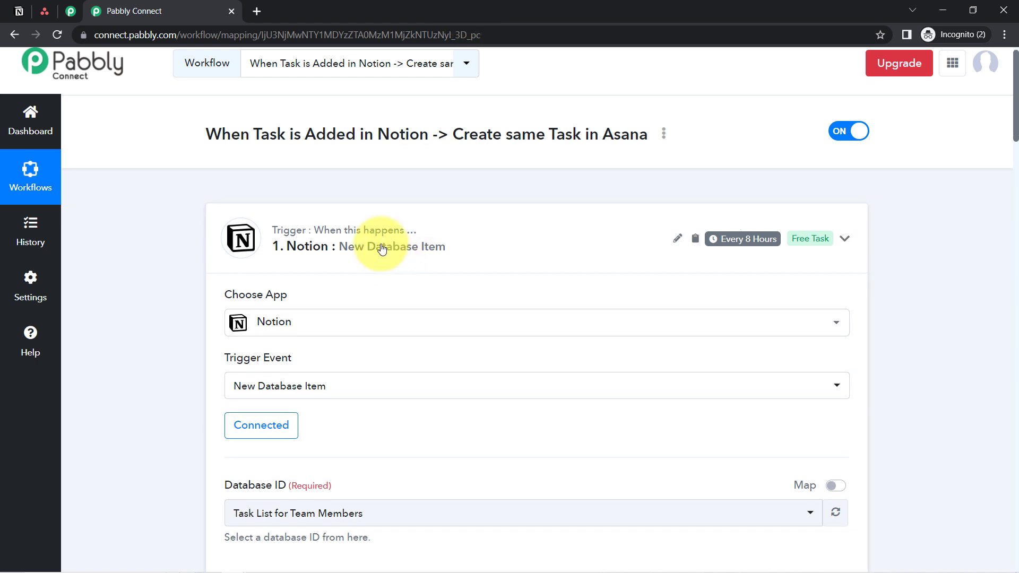
left_click(409, 365)
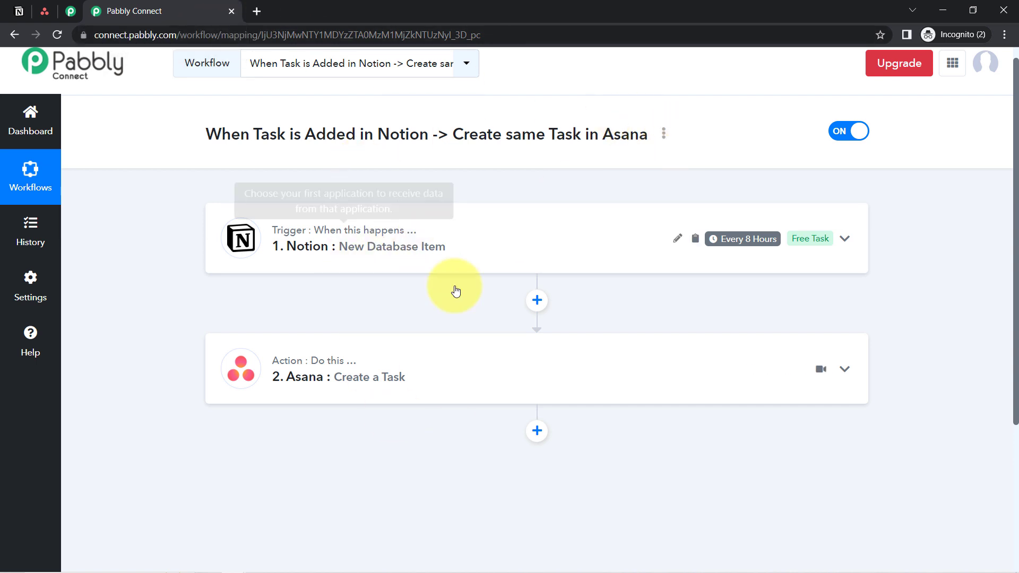
left_click(664, 139)
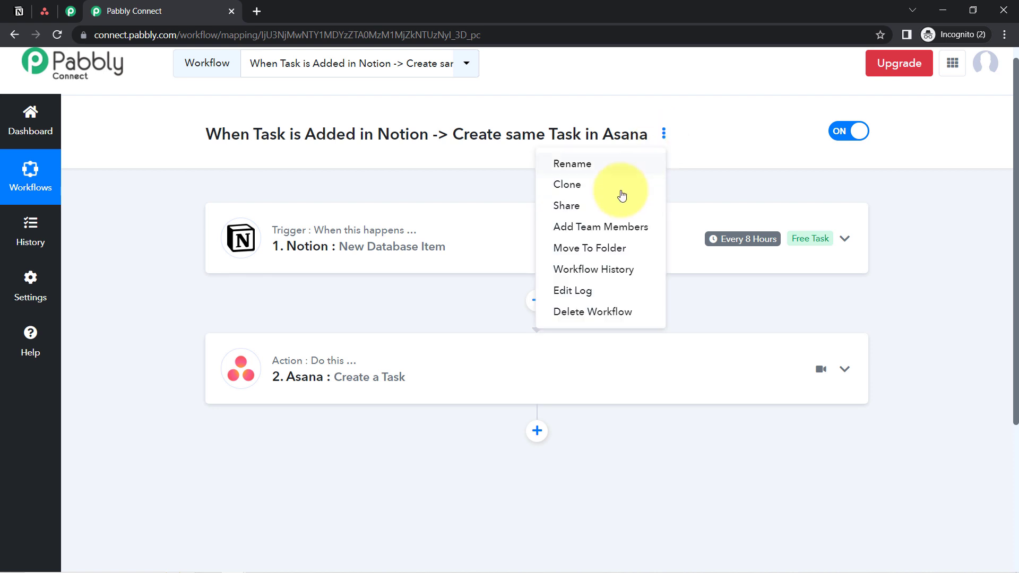
left_click(580, 208)
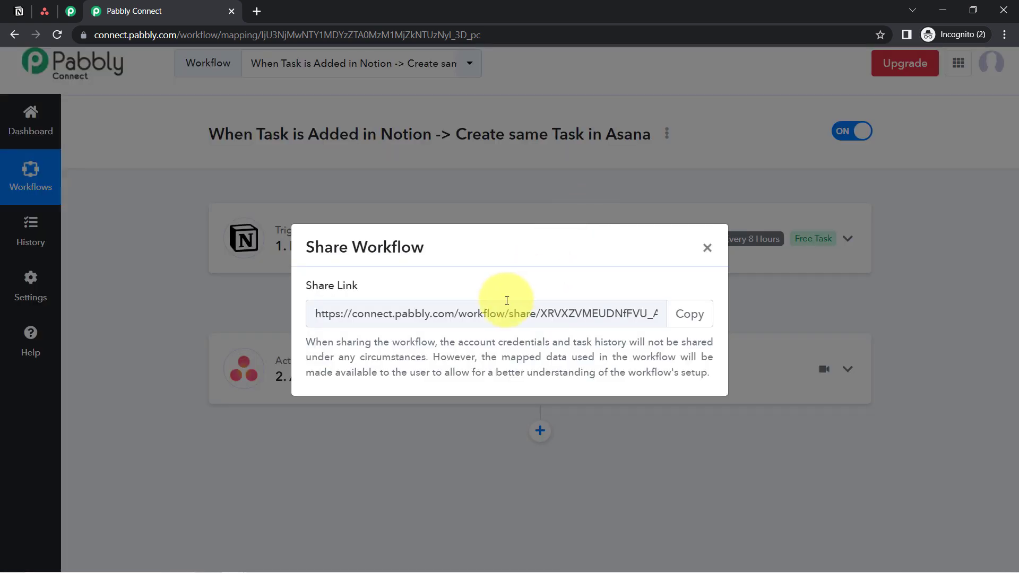
left_click(506, 300)
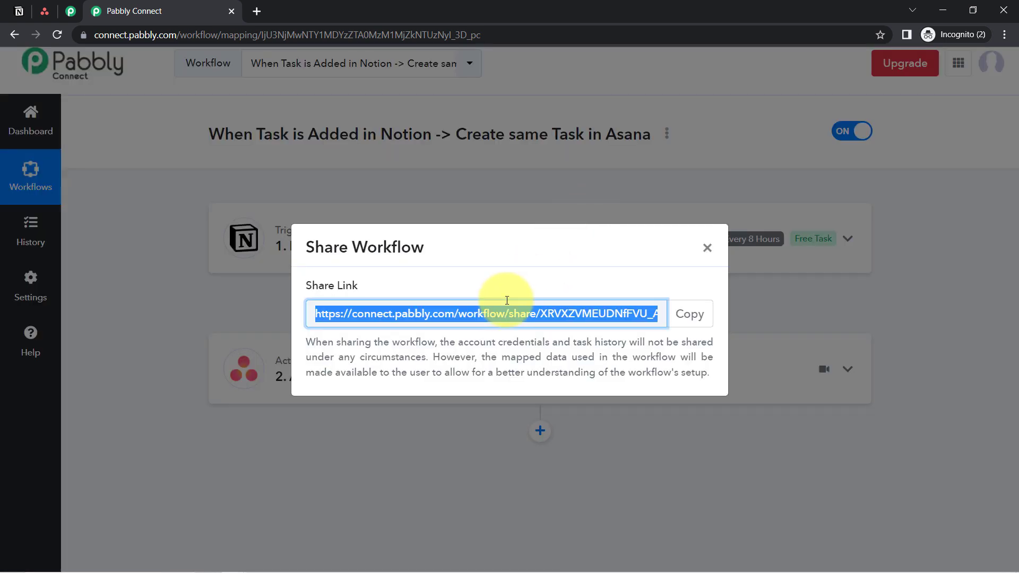
left_click(700, 318)
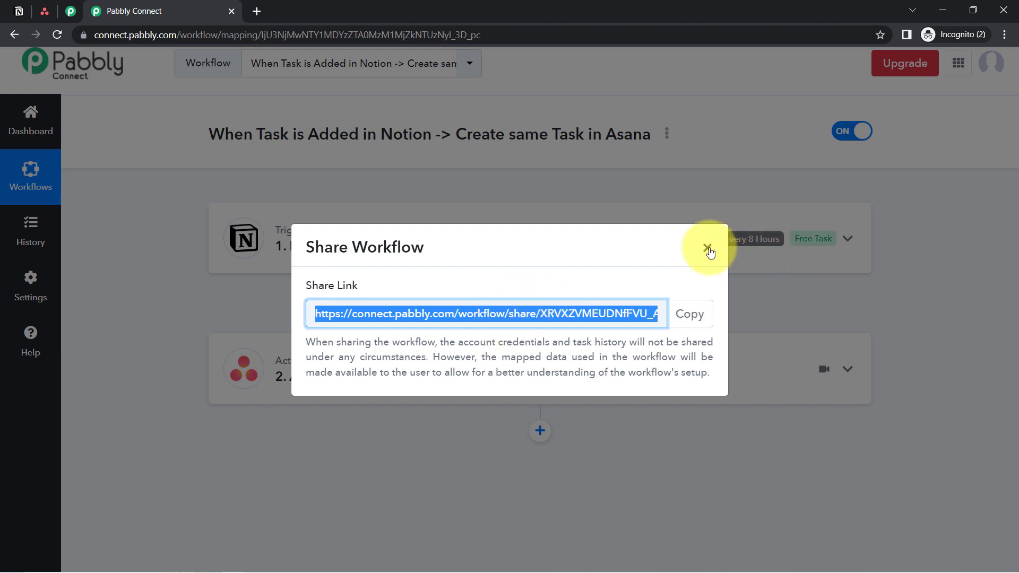
left_click(707, 249)
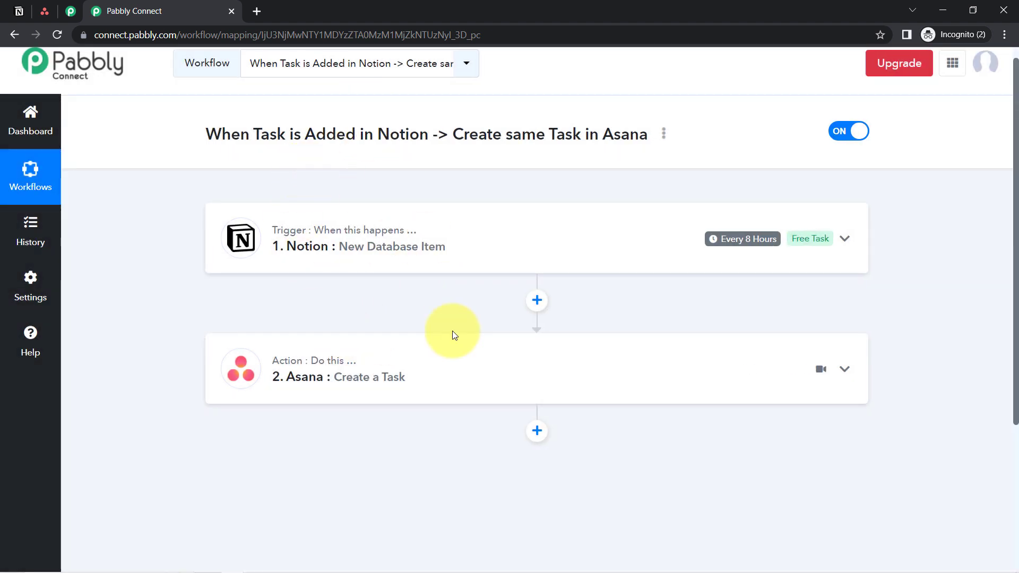